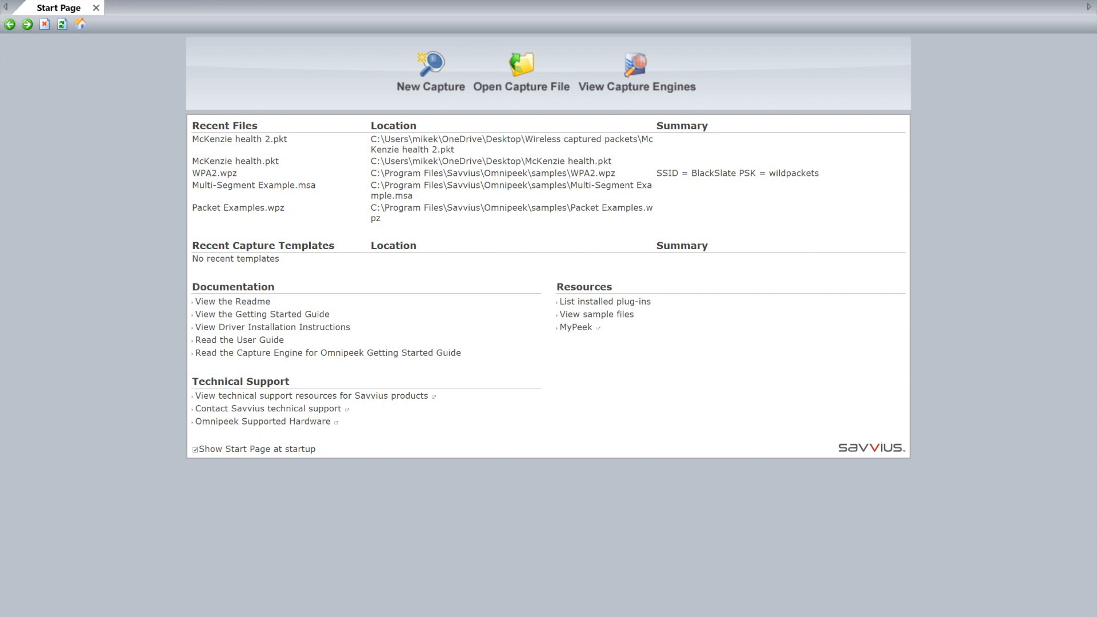
Check the current Wi-Fi connection, and set up a new capture on the Wi-Fi 3 adapter.
left_click(942, 608)
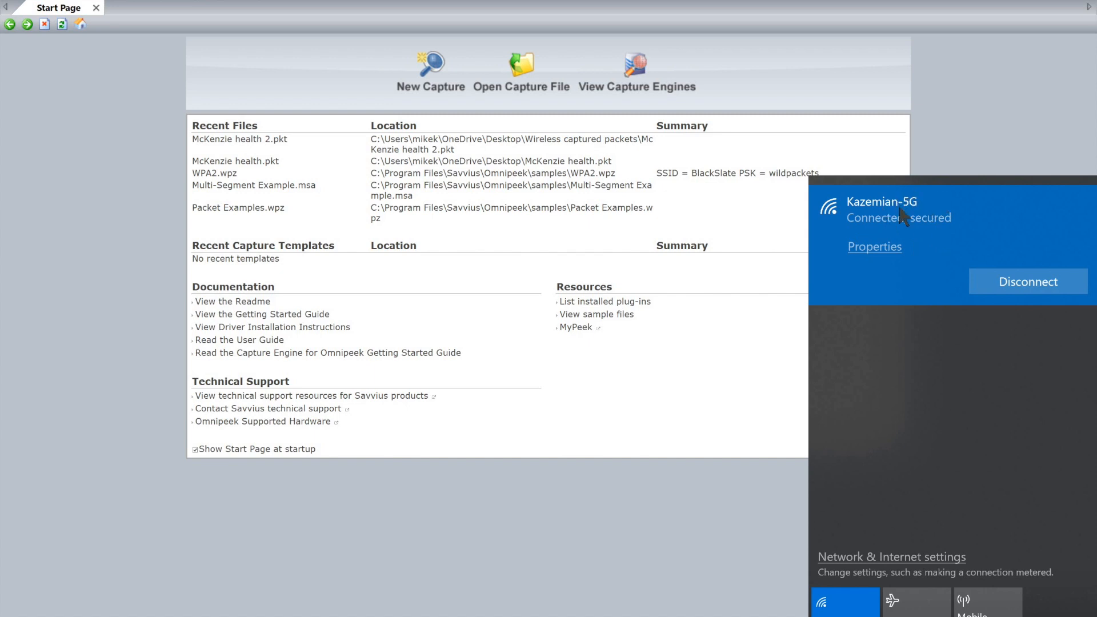
left_click(949, 132)
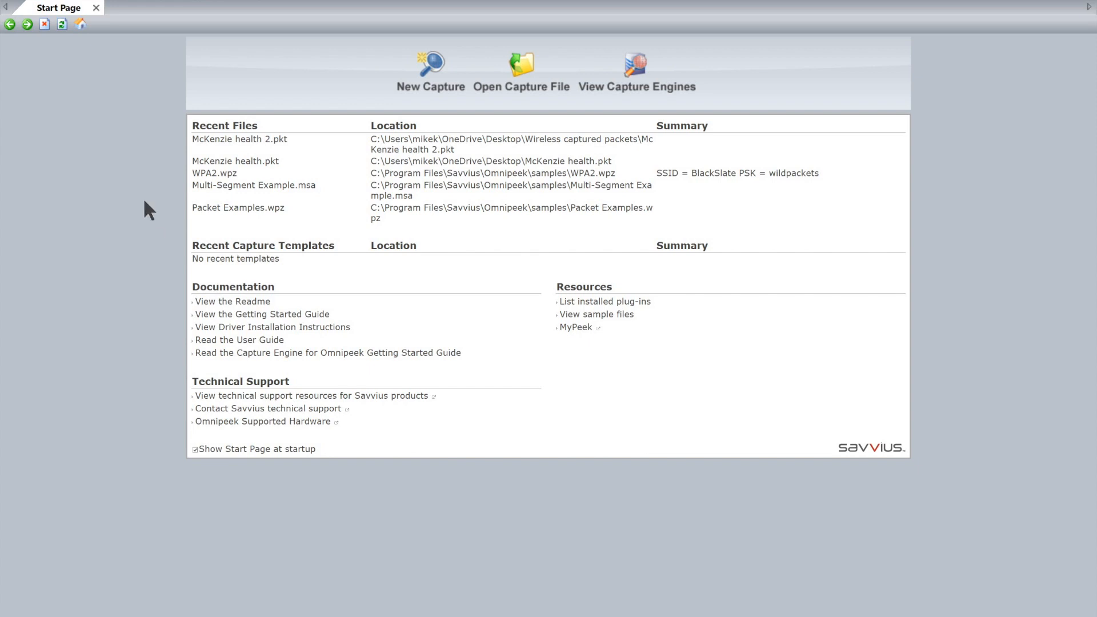
left_click(434, 73)
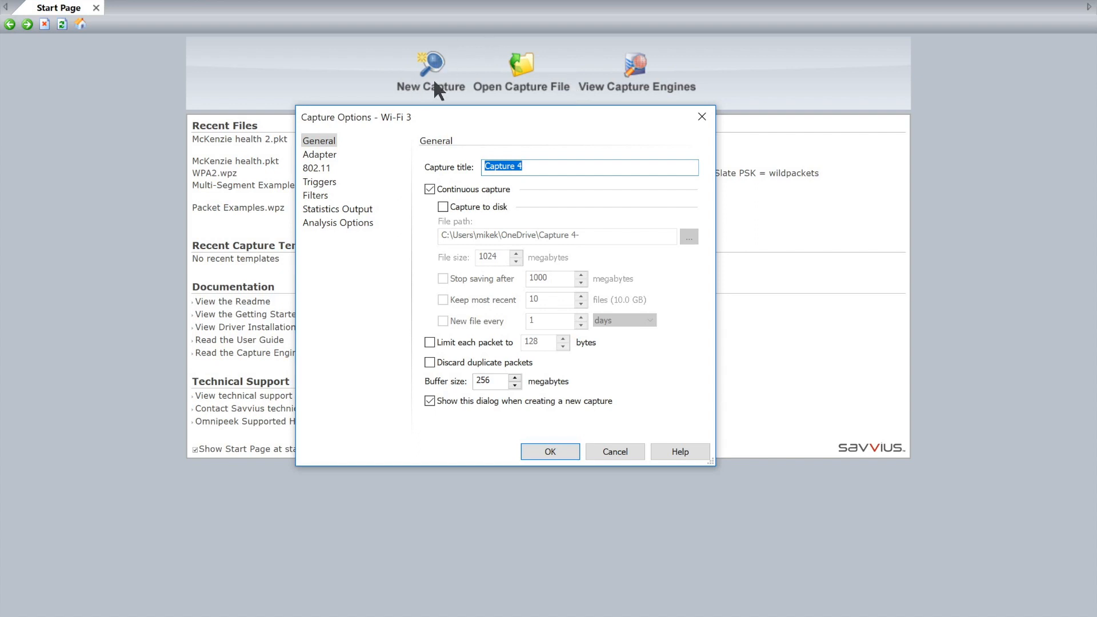
left_click(320, 155)
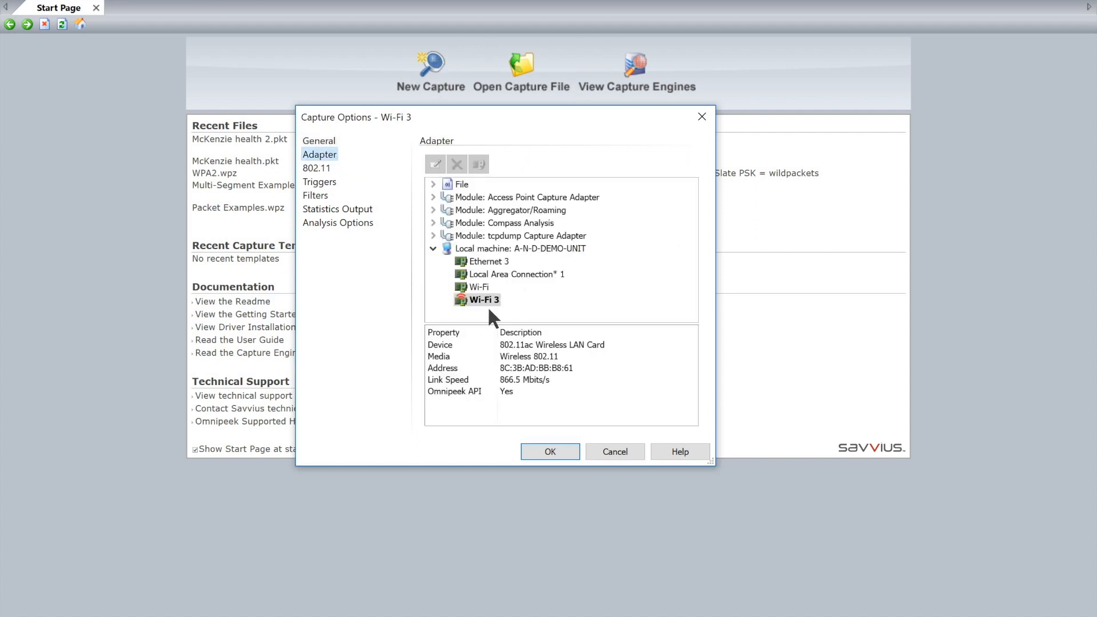
left_click(486, 300)
Switch the 802.11 channel selection to Scan and review the channels enabled in the scanning options.
left_click(316, 168)
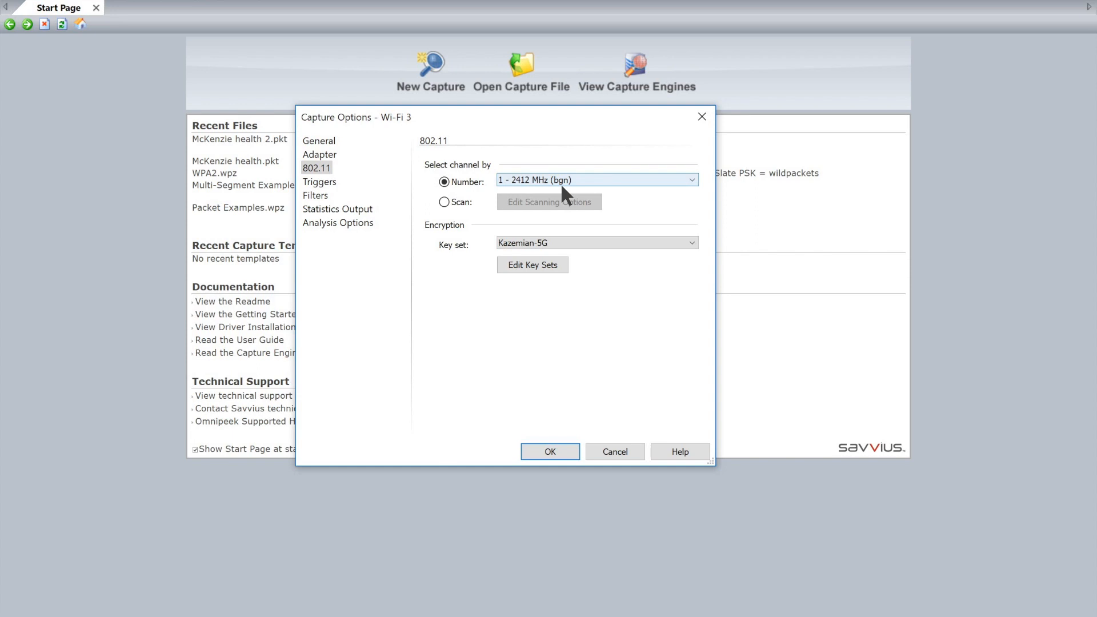
left_click(691, 178)
left_click(690, 176)
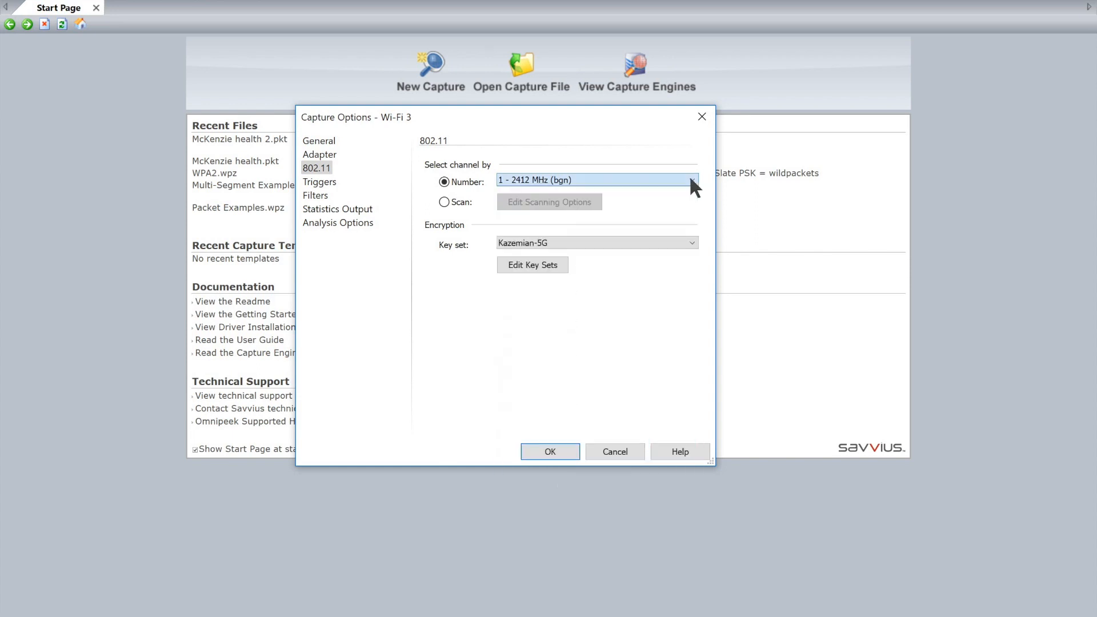
left_click(445, 200)
left_click(572, 201)
left_click_drag(614, 208, 615, 288)
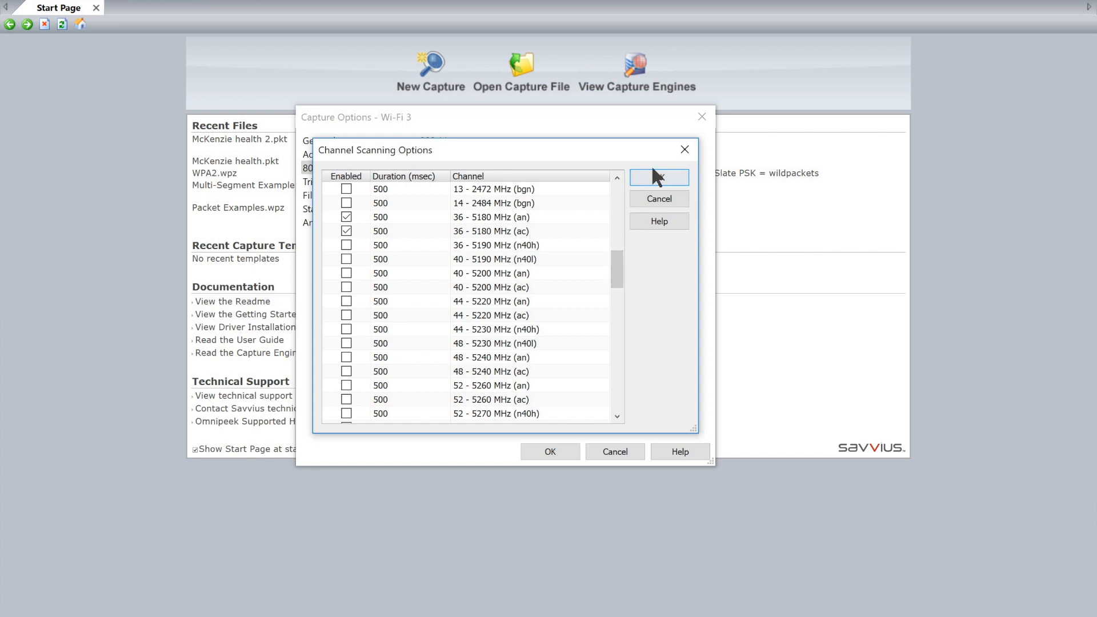
left_click(661, 178)
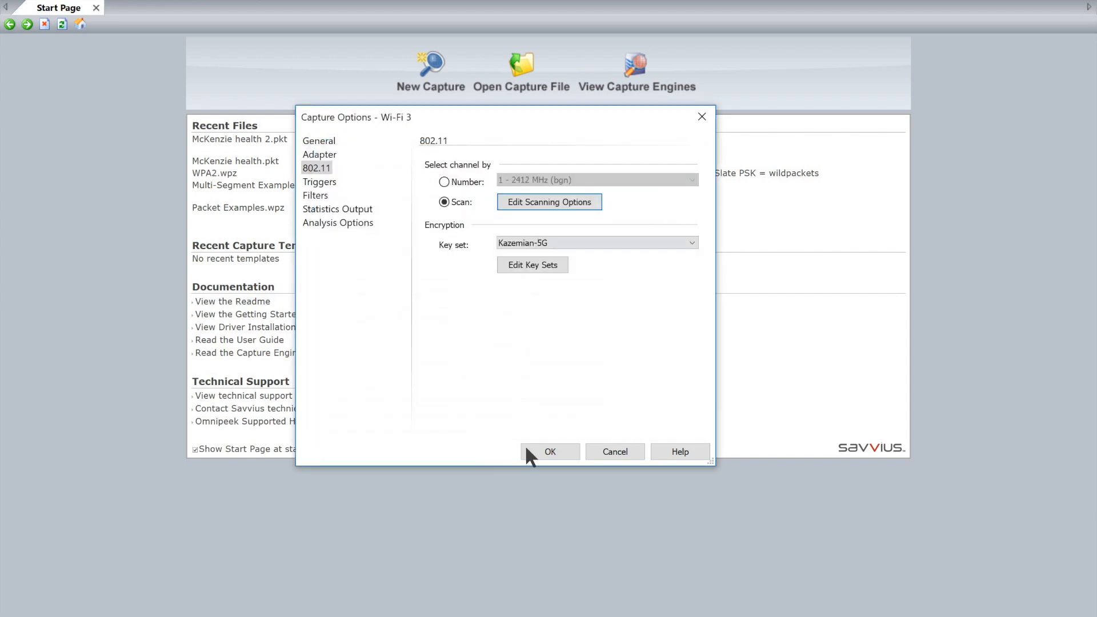
Select the 5G network's encryption key set, review its WPA/WPA2 passphrase settings, and accept the capture options.
left_click(589, 244)
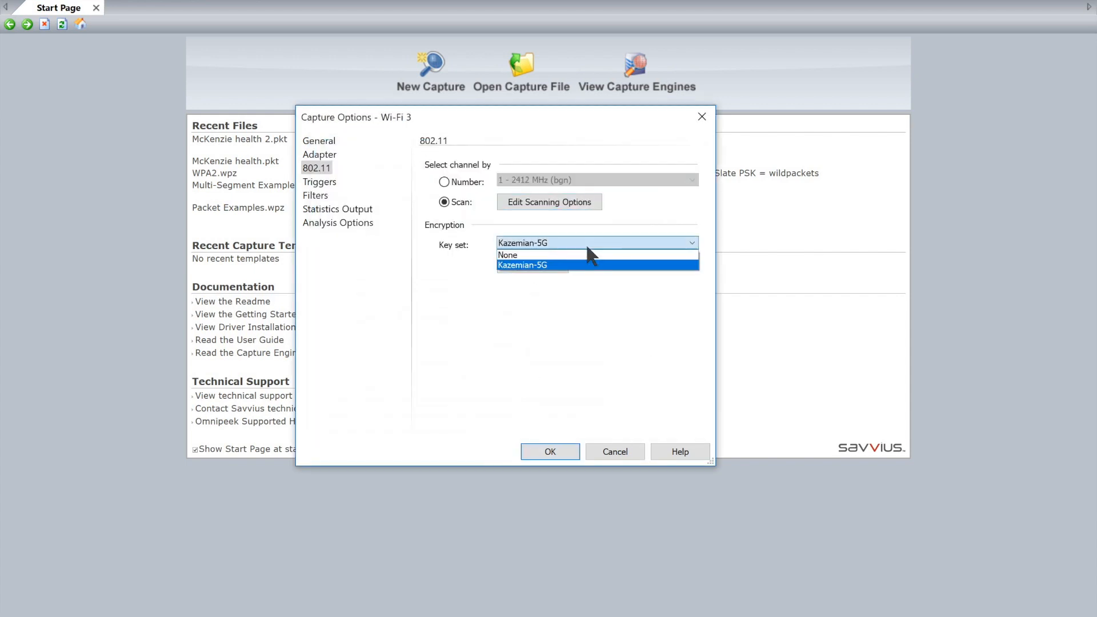
left_click(546, 265)
left_click(526, 269)
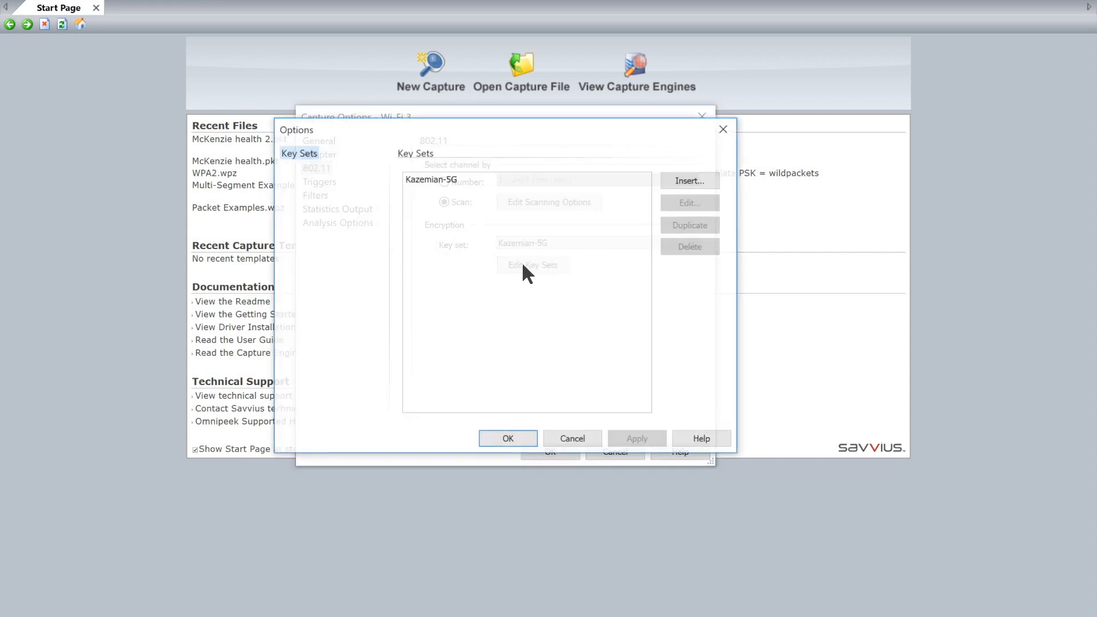
left_click(452, 180)
left_click(688, 203)
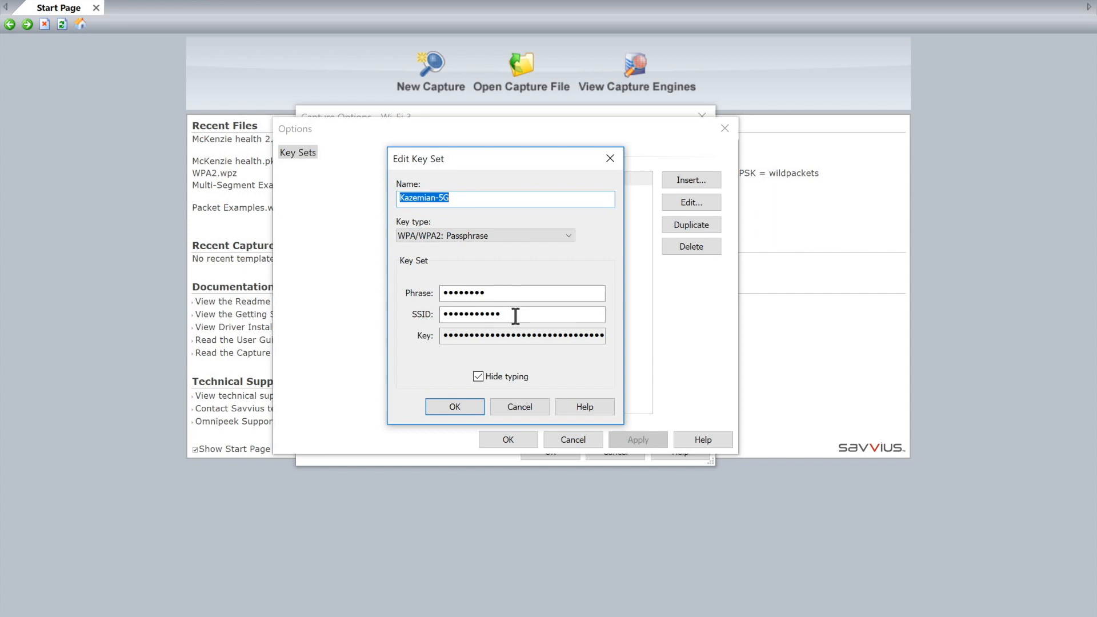
left_click(451, 404)
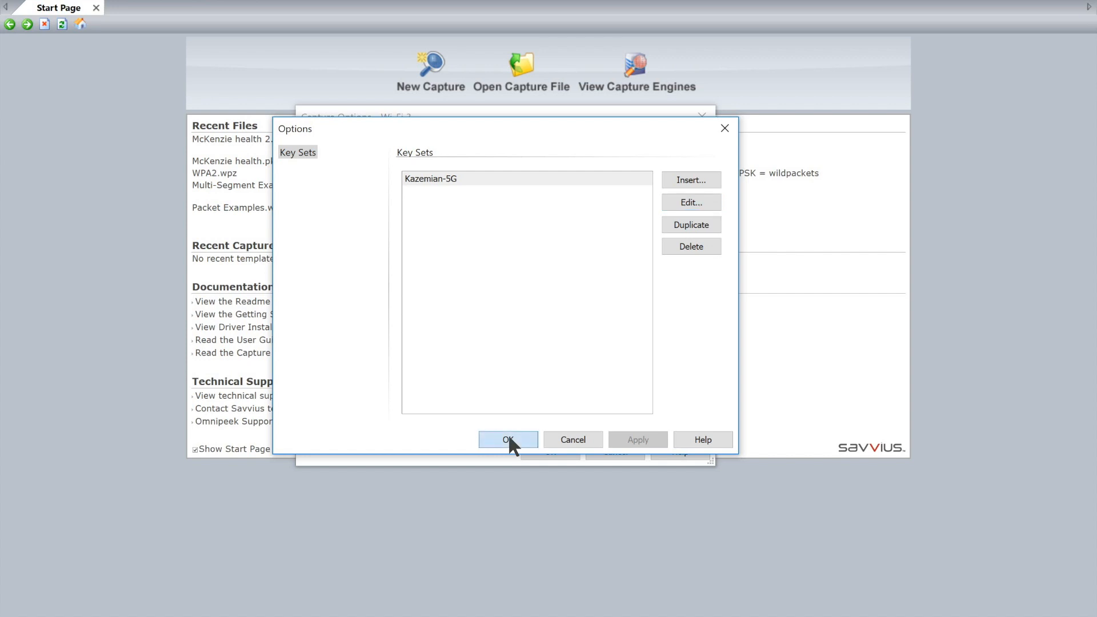
left_click(509, 439)
left_click(549, 453)
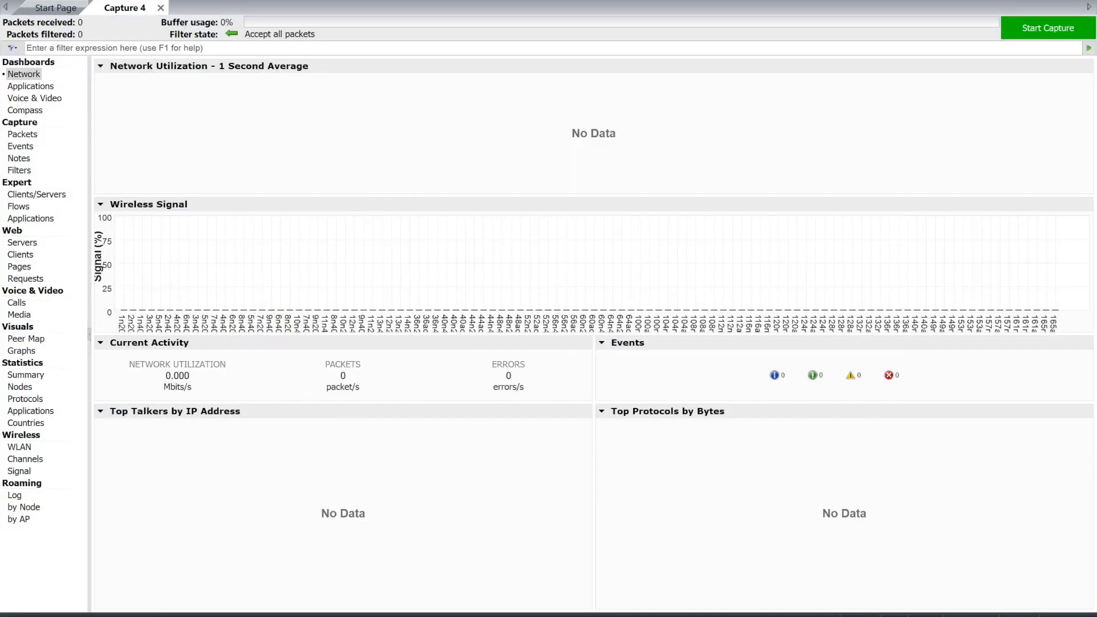
Start the capture and examine its Applications and Network dashboards for decrypted traffic.
left_click(1057, 35)
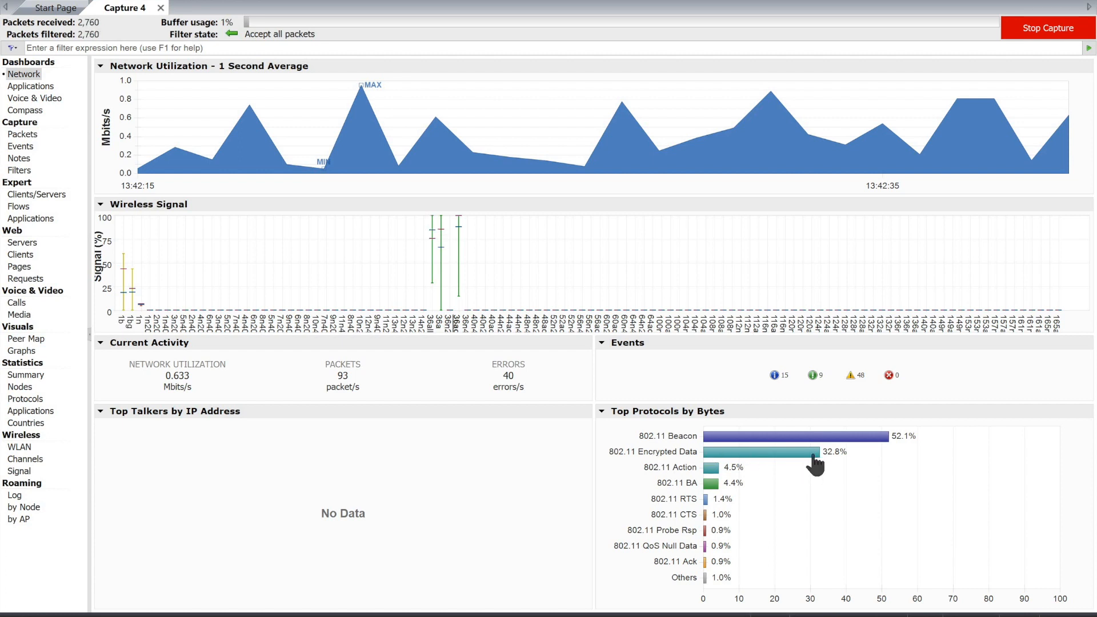
left_click(30, 85)
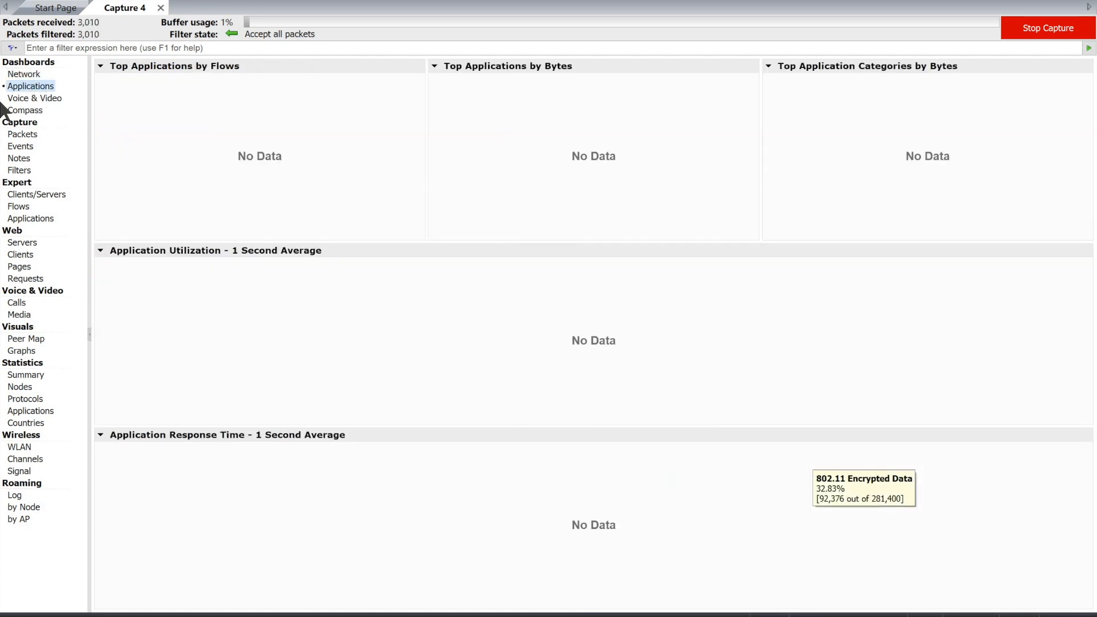
left_click(31, 73)
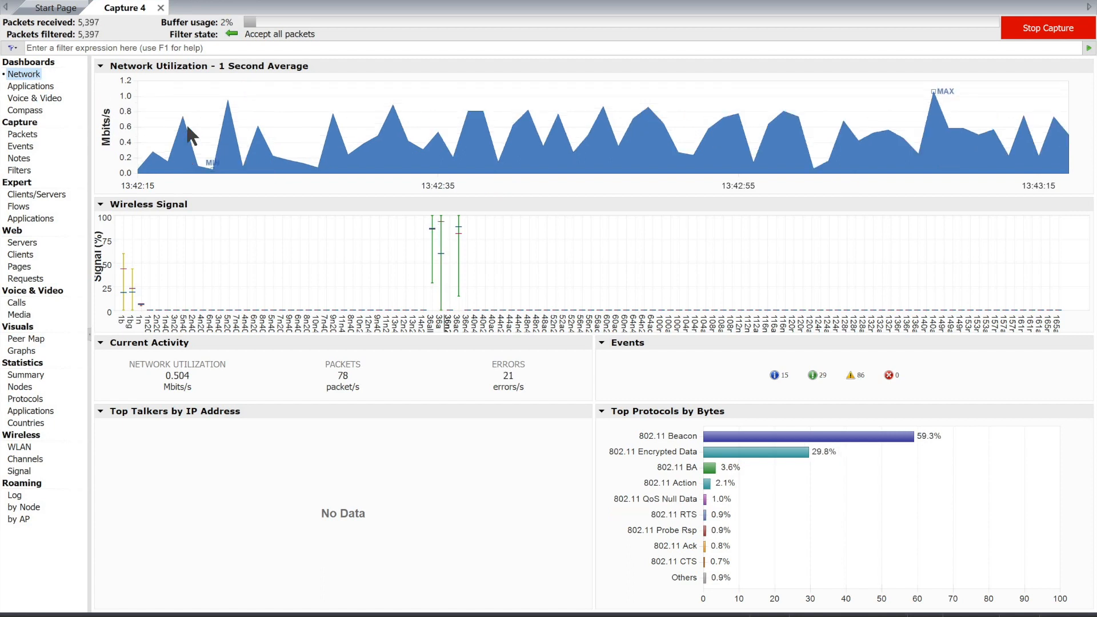
mouse_move(189, 127)
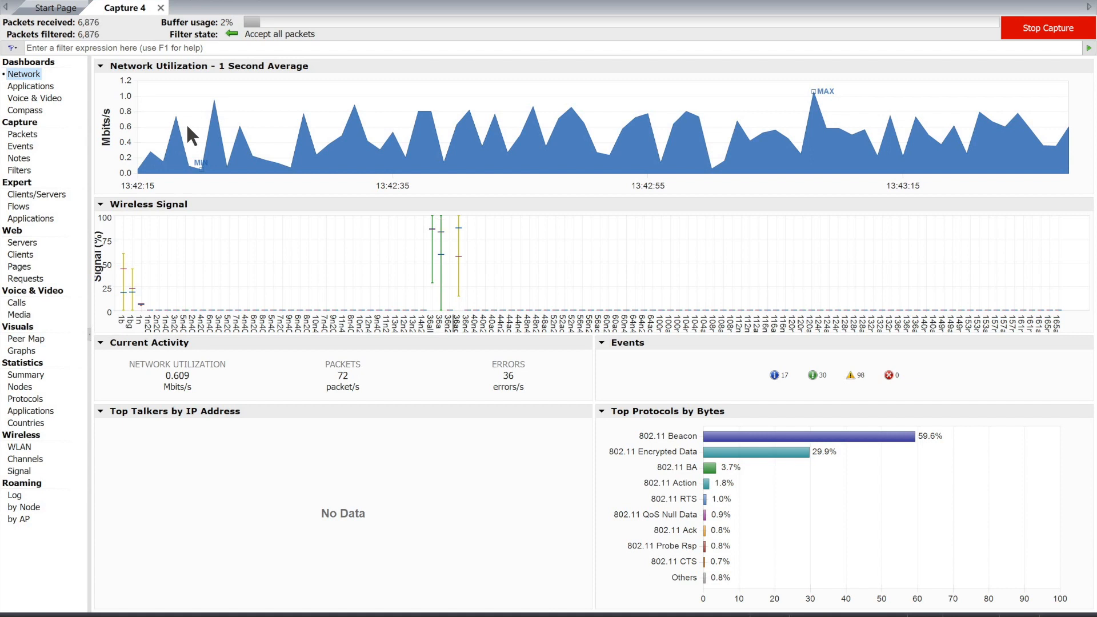
Stop the capture and close it without saving.
left_click(1055, 36)
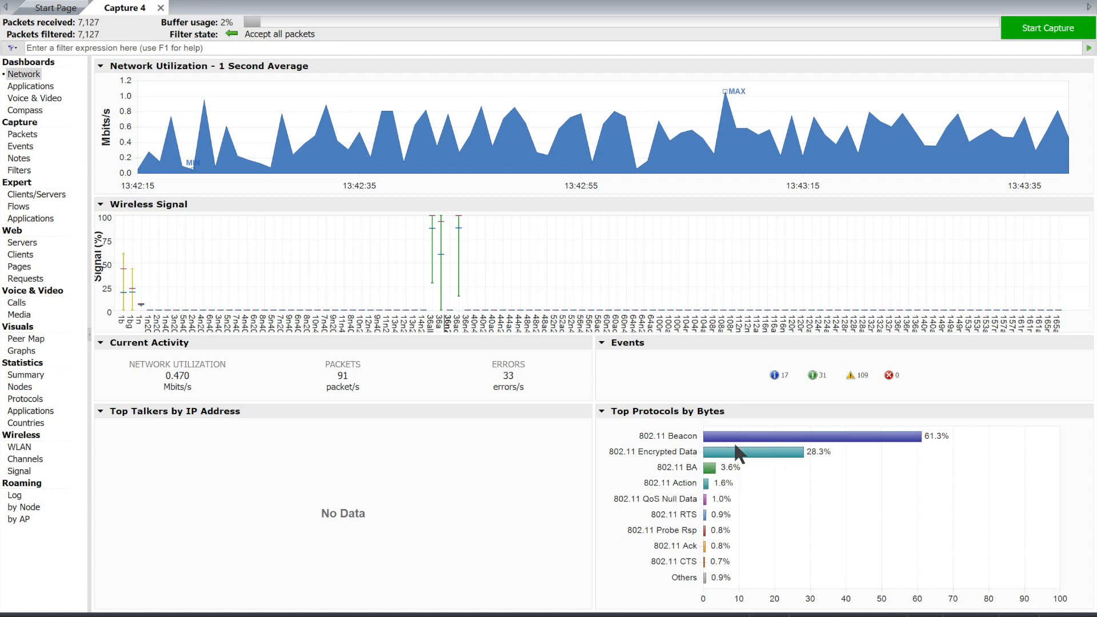
left_click(160, 8)
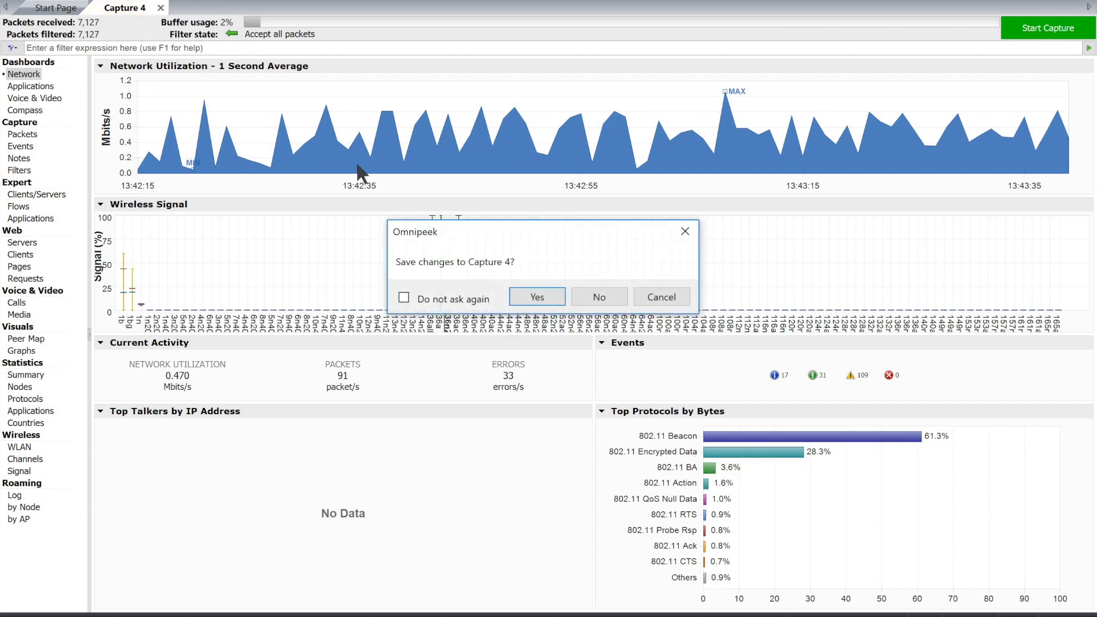
left_click(594, 296)
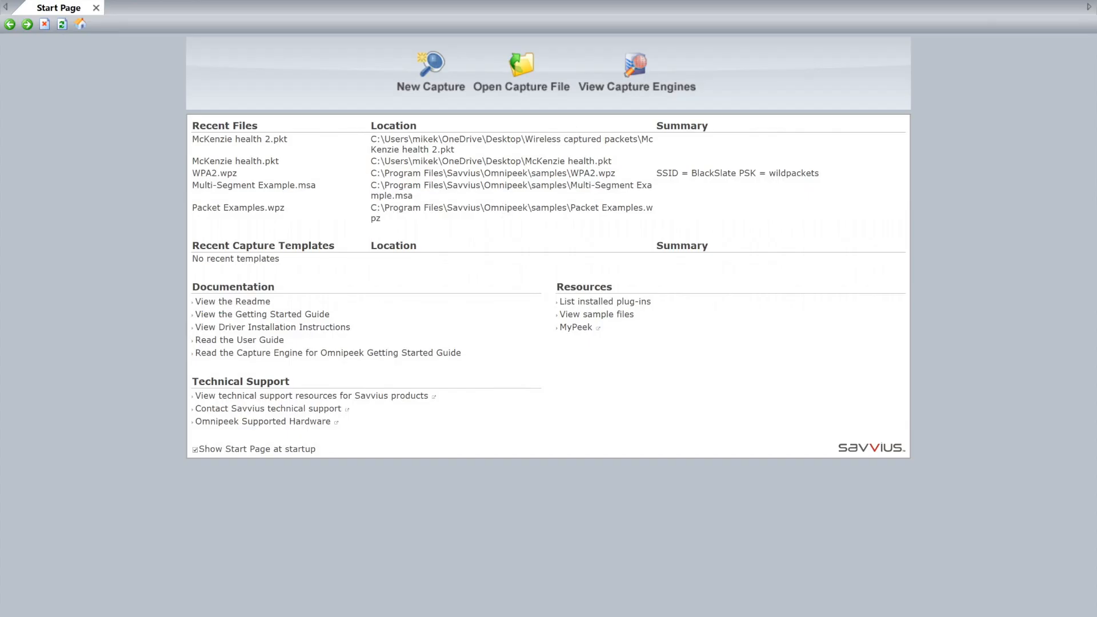
Disconnect the computer from the connected 5G Wi-Fi network.
left_click(966, 616)
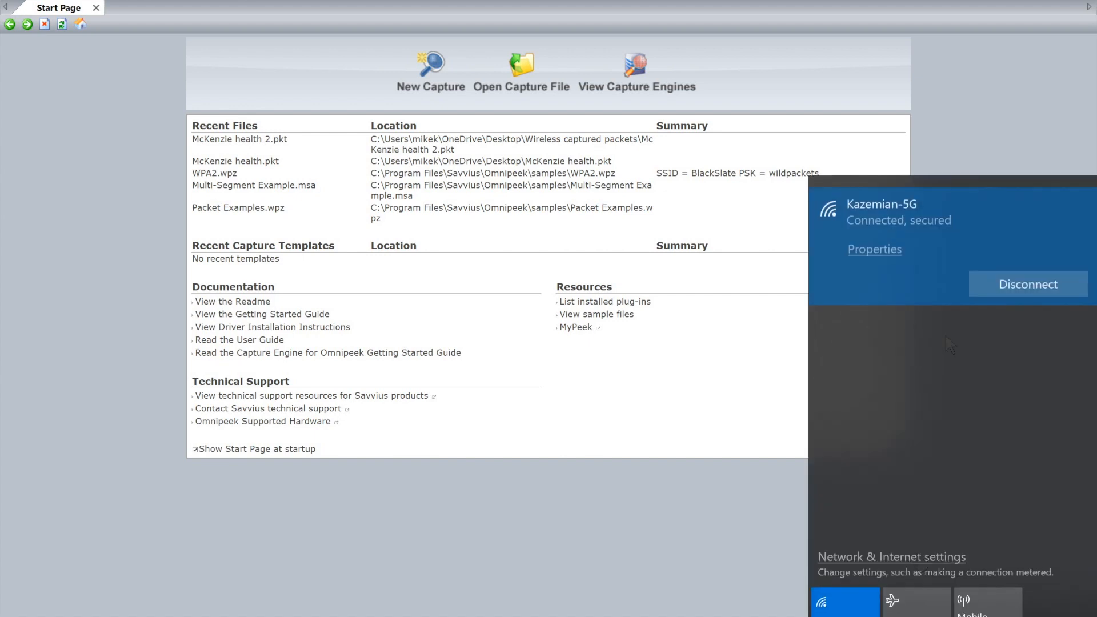
left_click(1006, 286)
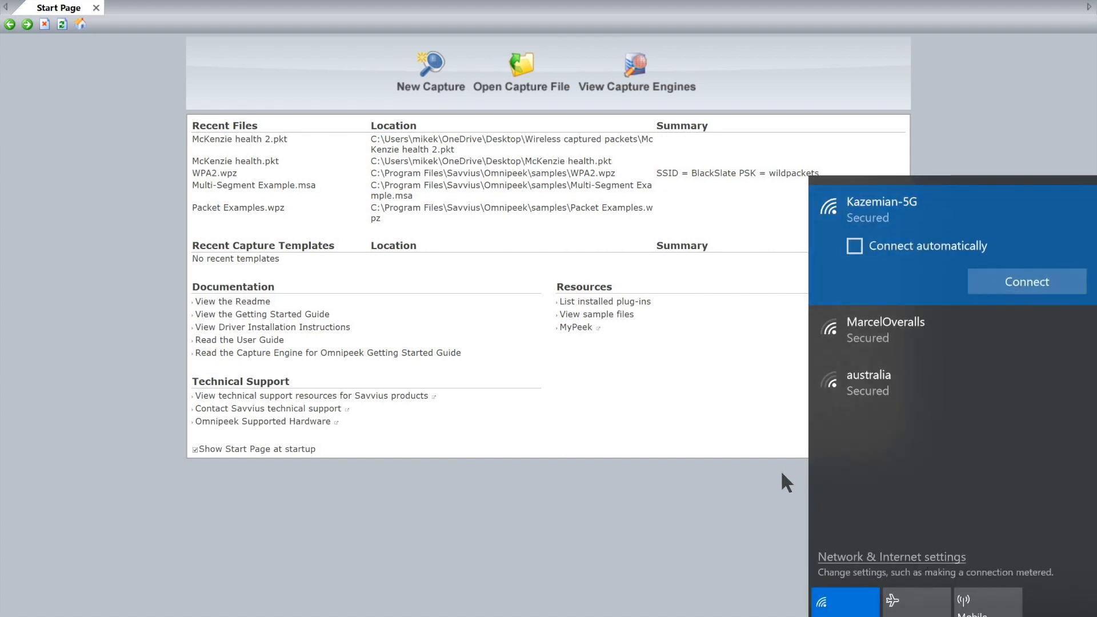
left_click(726, 491)
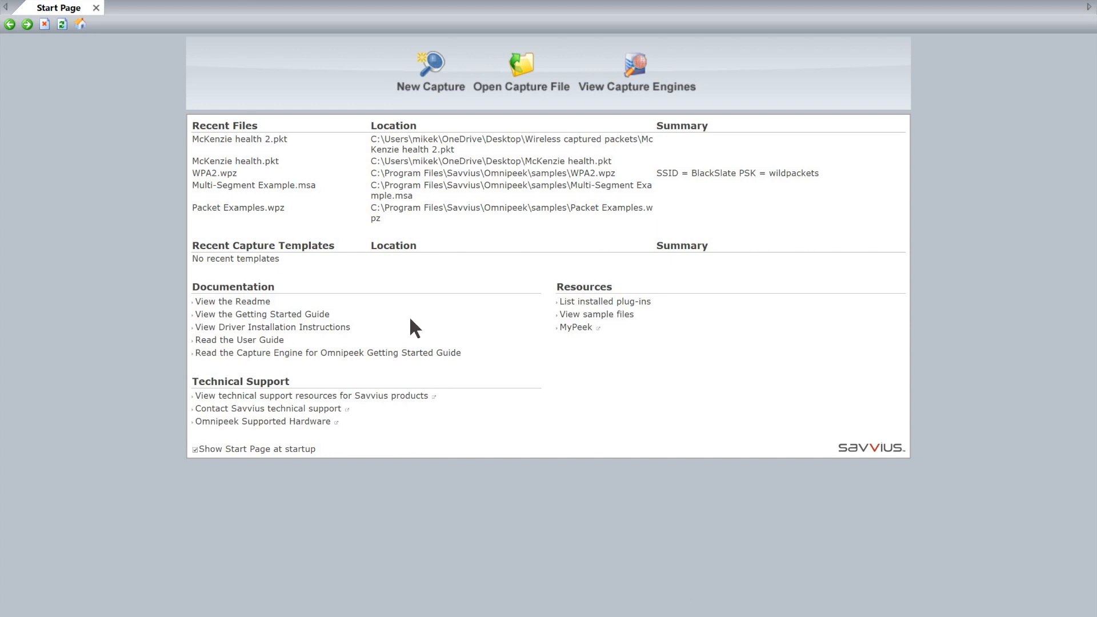
Create a new capture, keeping the Wi-Fi 3 adapter, channel scanning and the 5G network's key set.
left_click(425, 79)
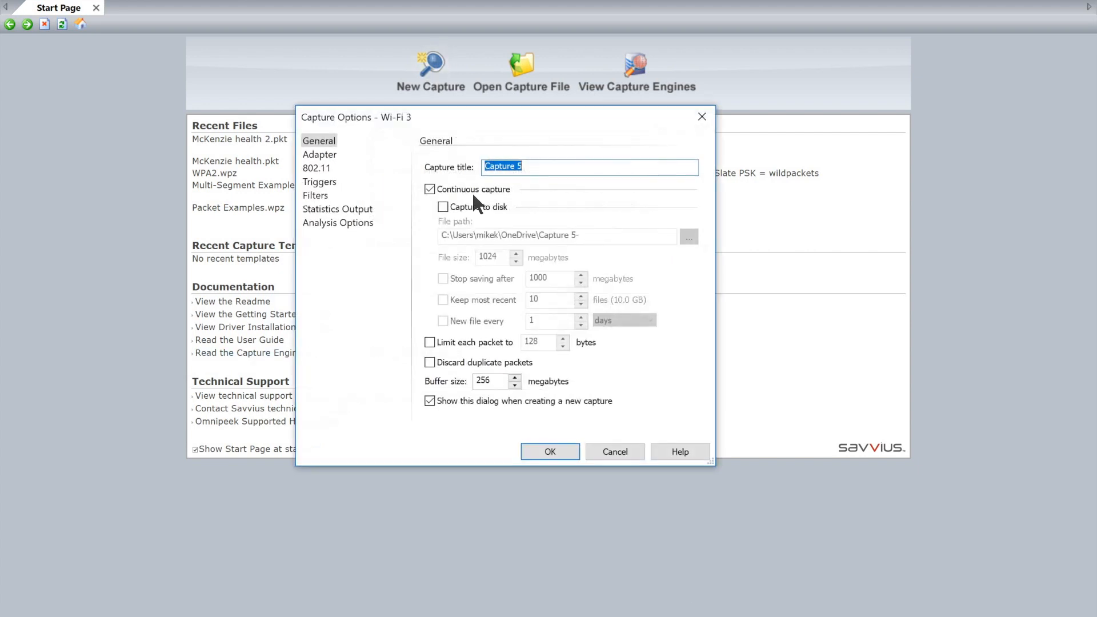
left_click(319, 156)
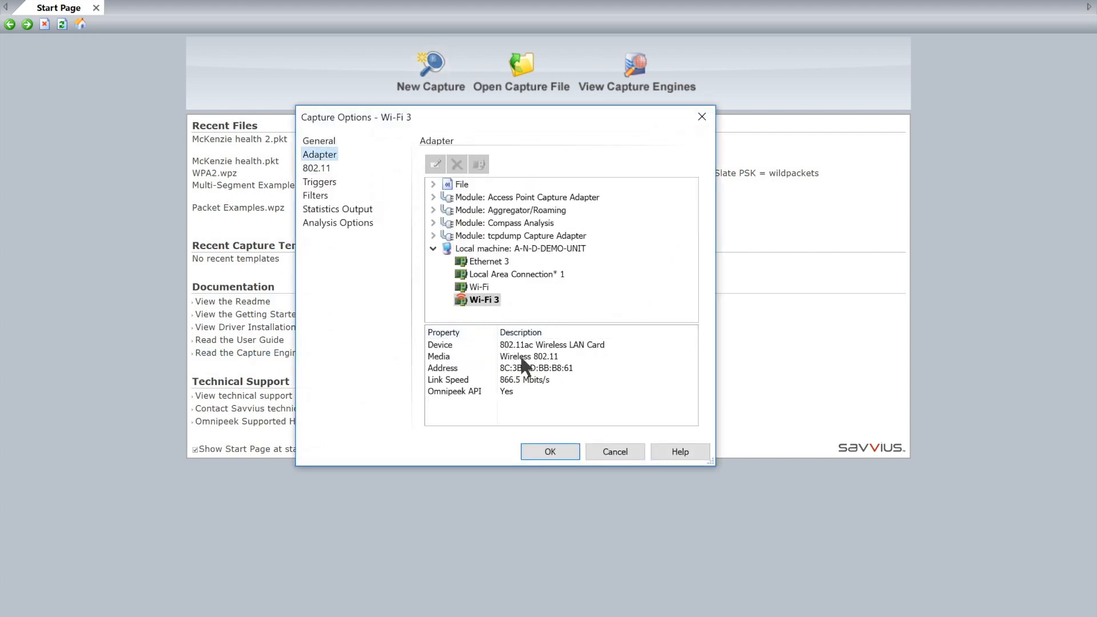
left_click(317, 168)
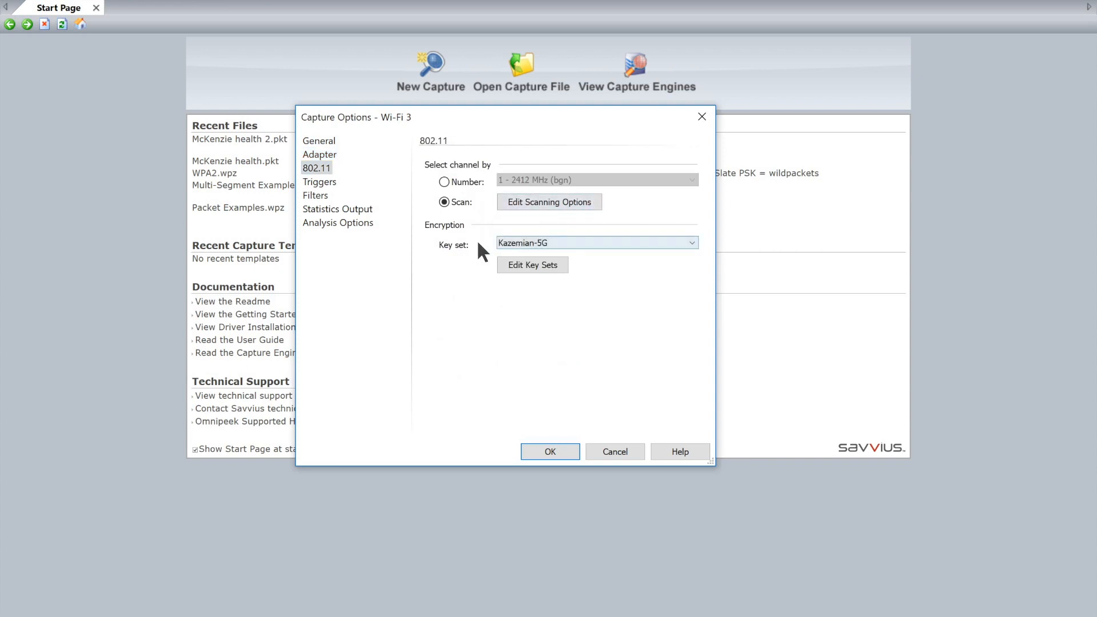
left_click(549, 451)
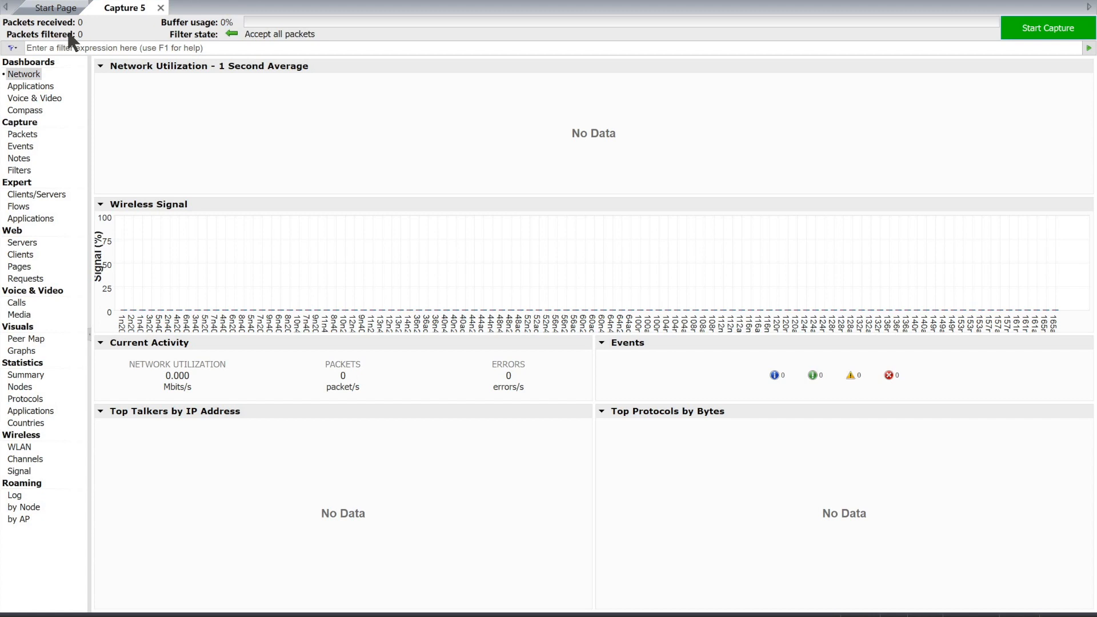
Start the capture and reconnect the computer to the 5G Wi-Fi network while packets are being recorded.
key("ctrl+y")
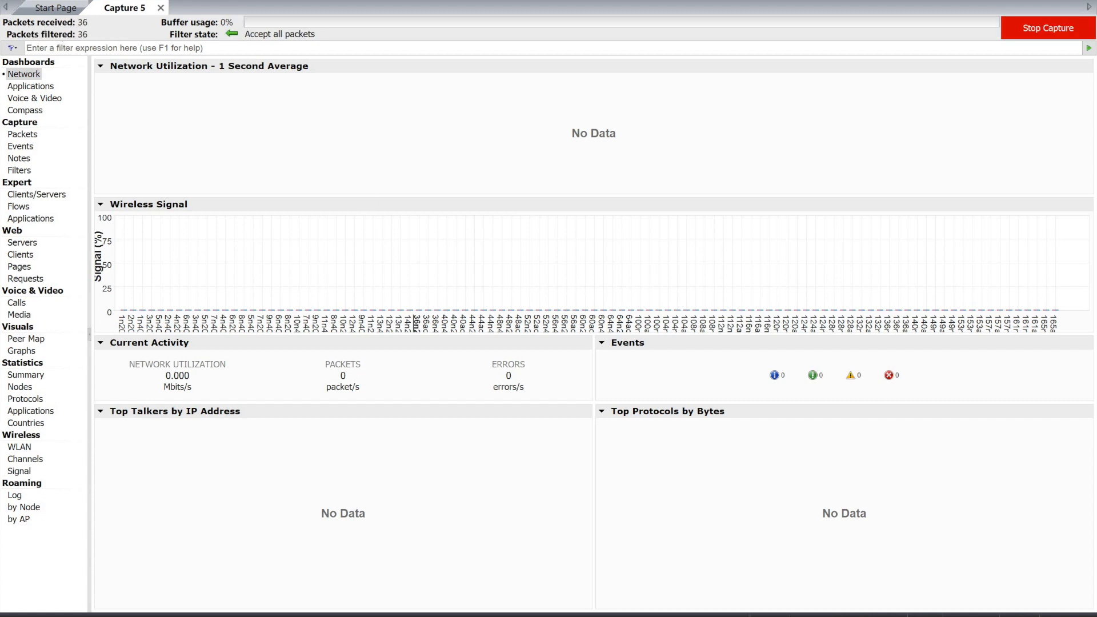
left_click(1005, 615)
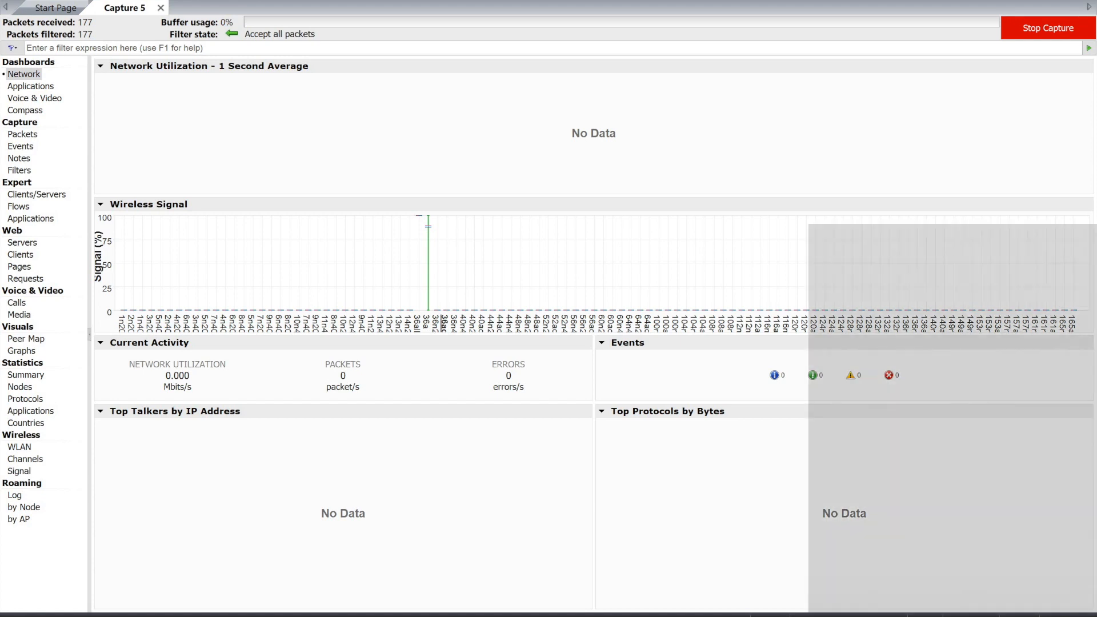
left_click(874, 219)
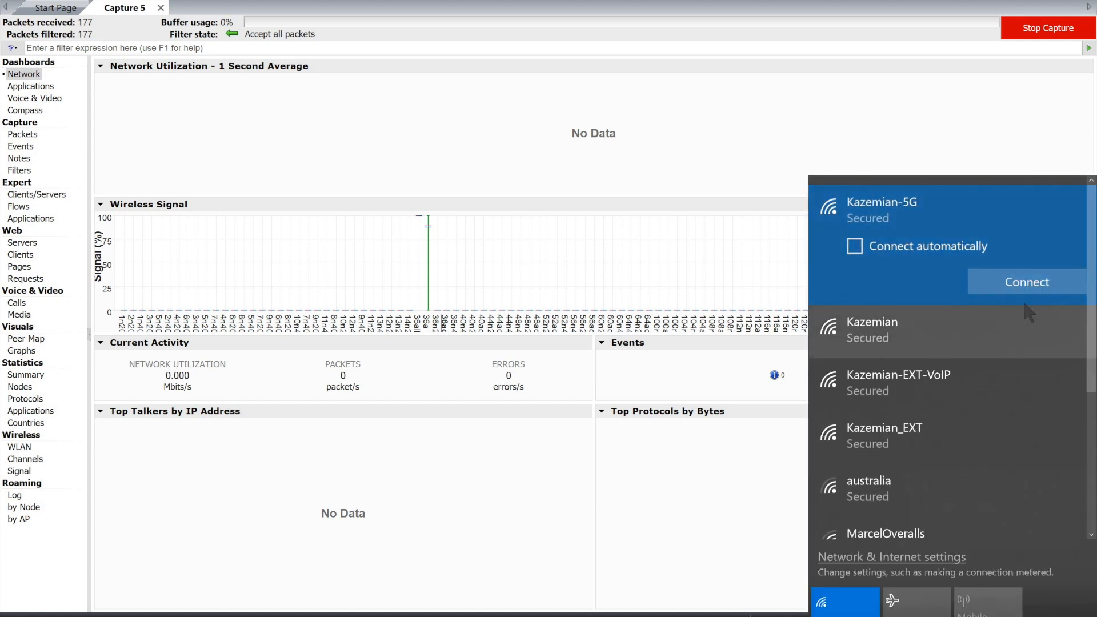
left_click(1020, 285)
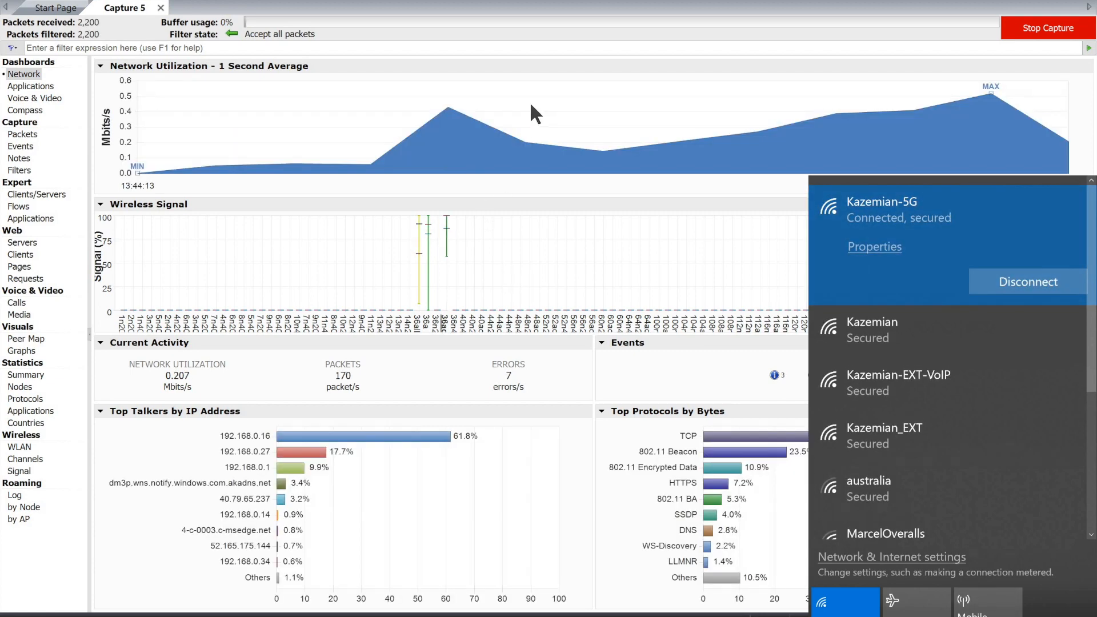
left_click(542, 92)
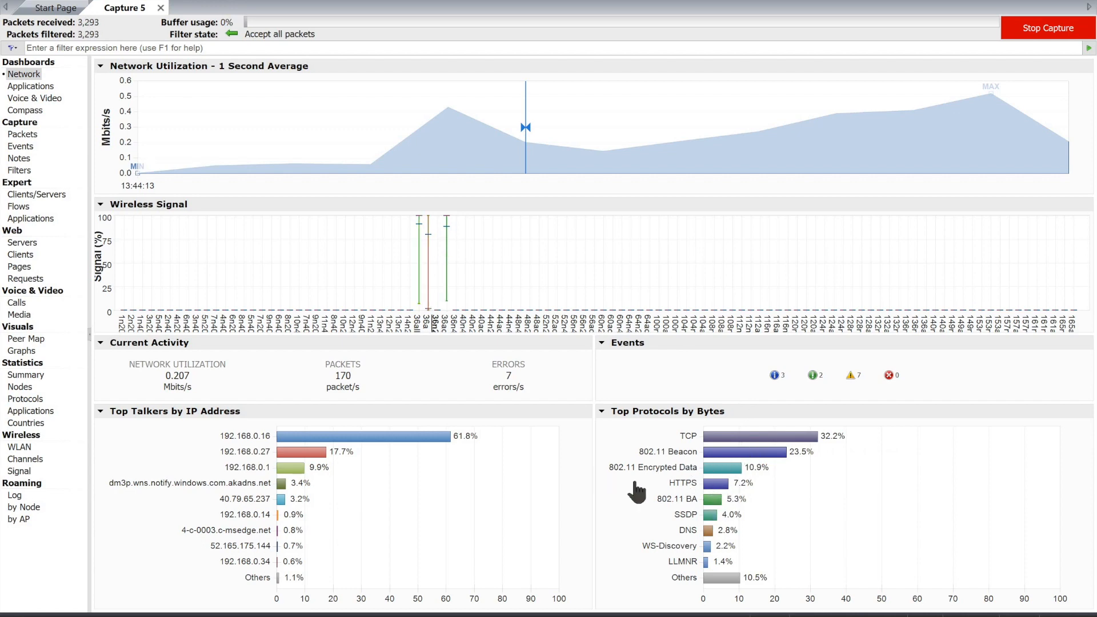
Review the Applications and Network dashboards of the running capture and stop capturing.
left_click(18, 86)
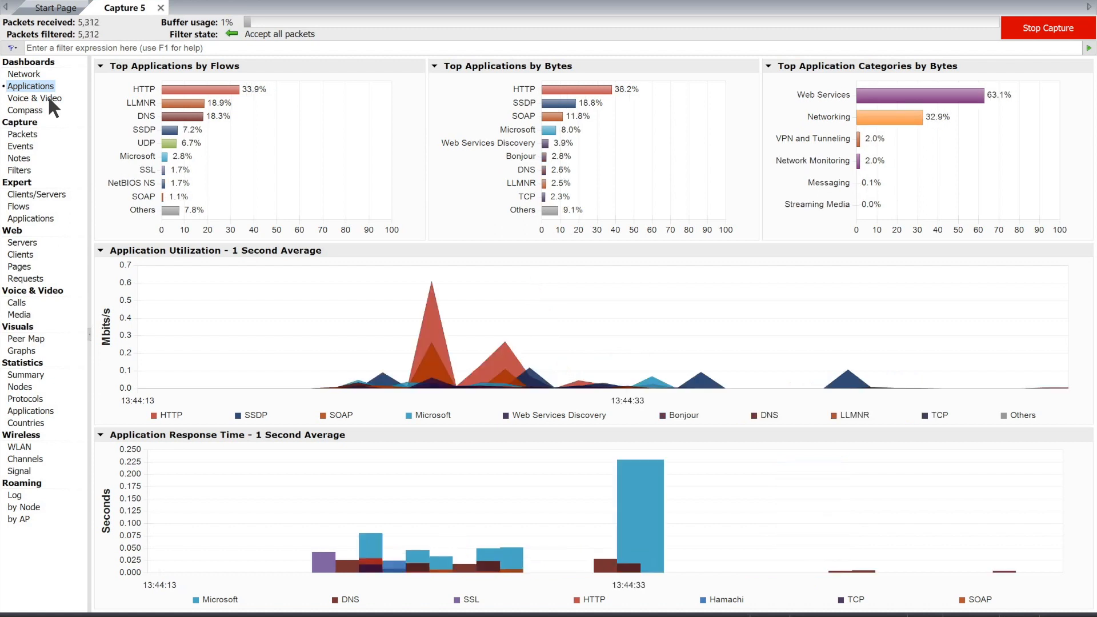
left_click(28, 74)
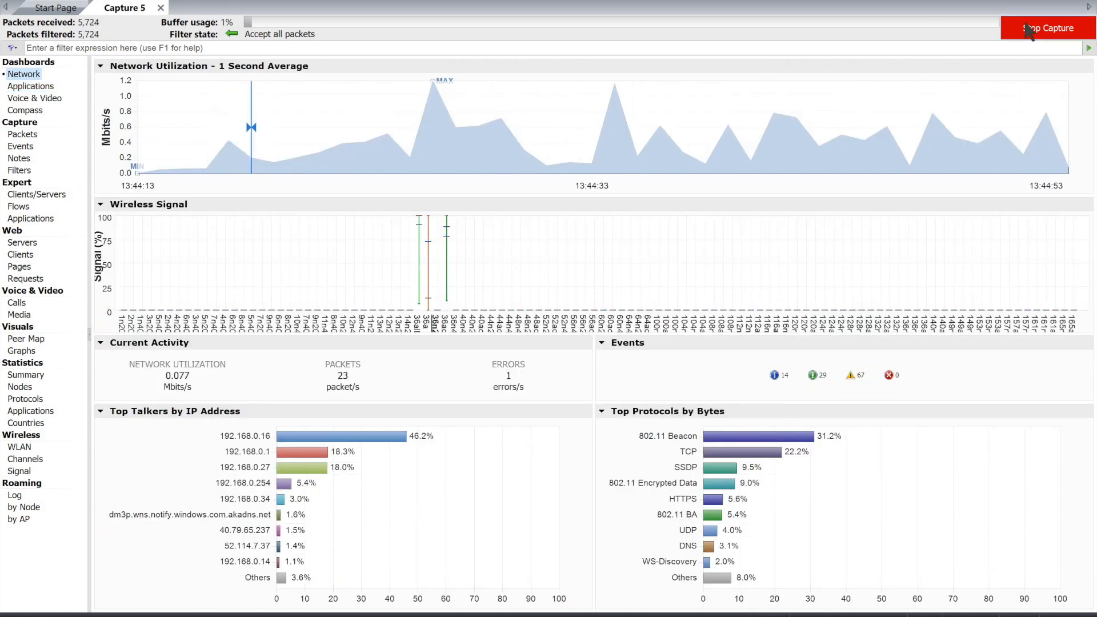
left_click(1045, 29)
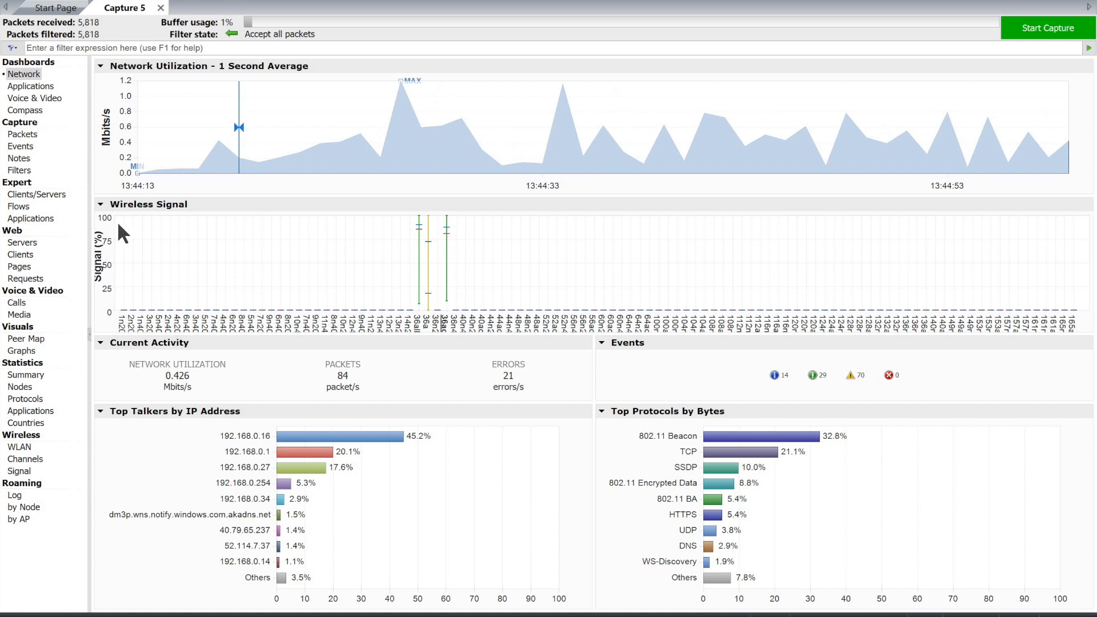
Filter the stopped capture's packet list to show only EAPOL packets.
left_click(21, 135)
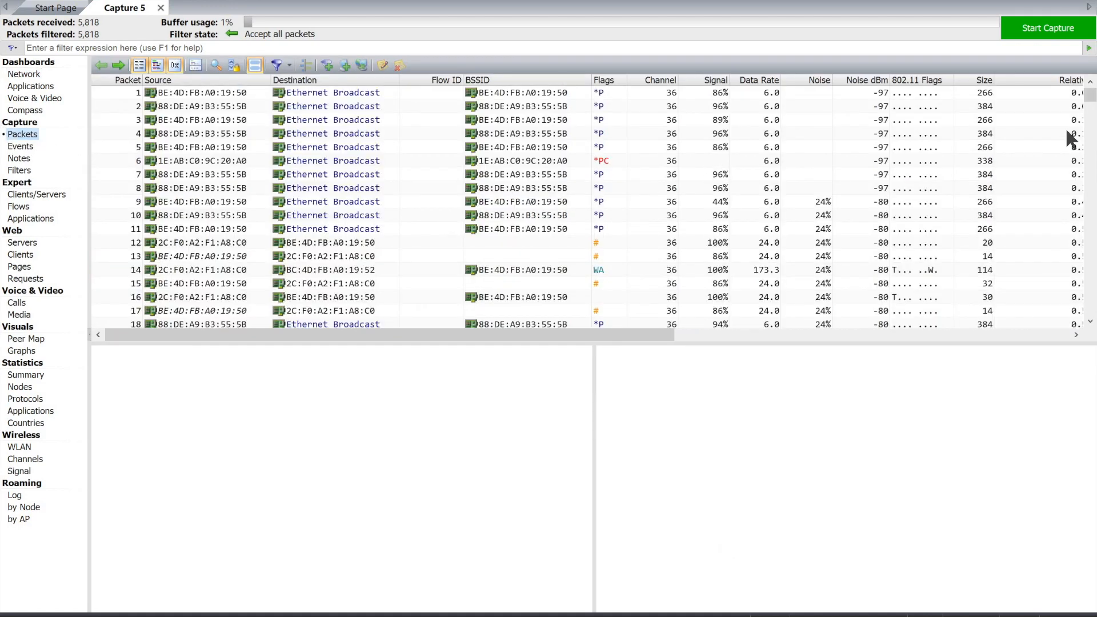
mouse_move(1092, 104)
left_mouse_down()
mouse_move(1092, 311)
mouse_move(1092, 94)
left_mouse_up()
left_click(278, 65)
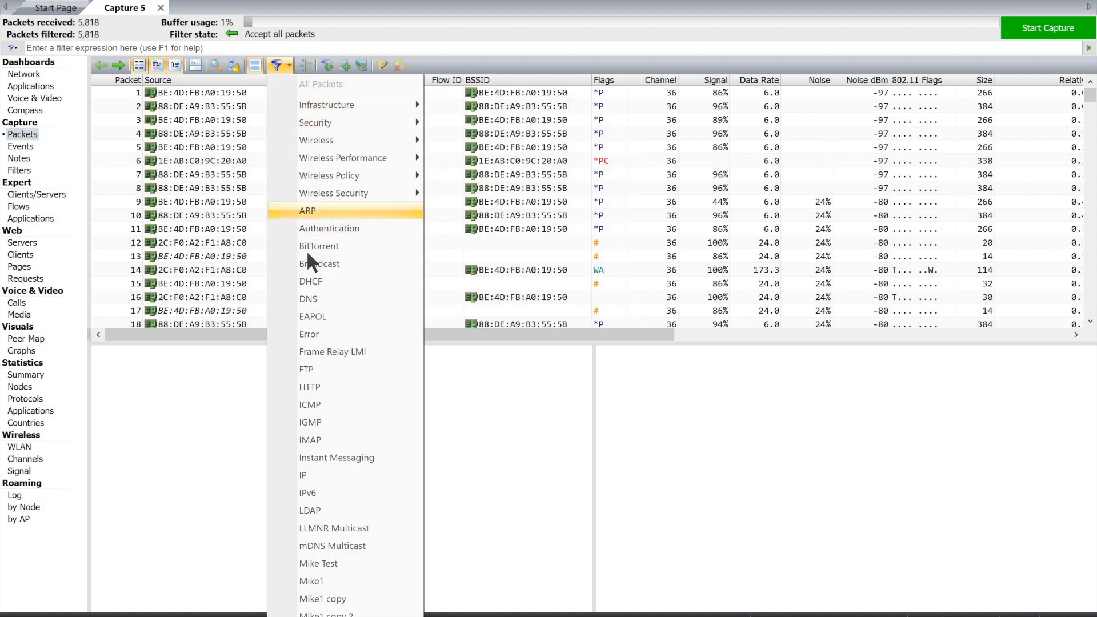
left_click(325, 317)
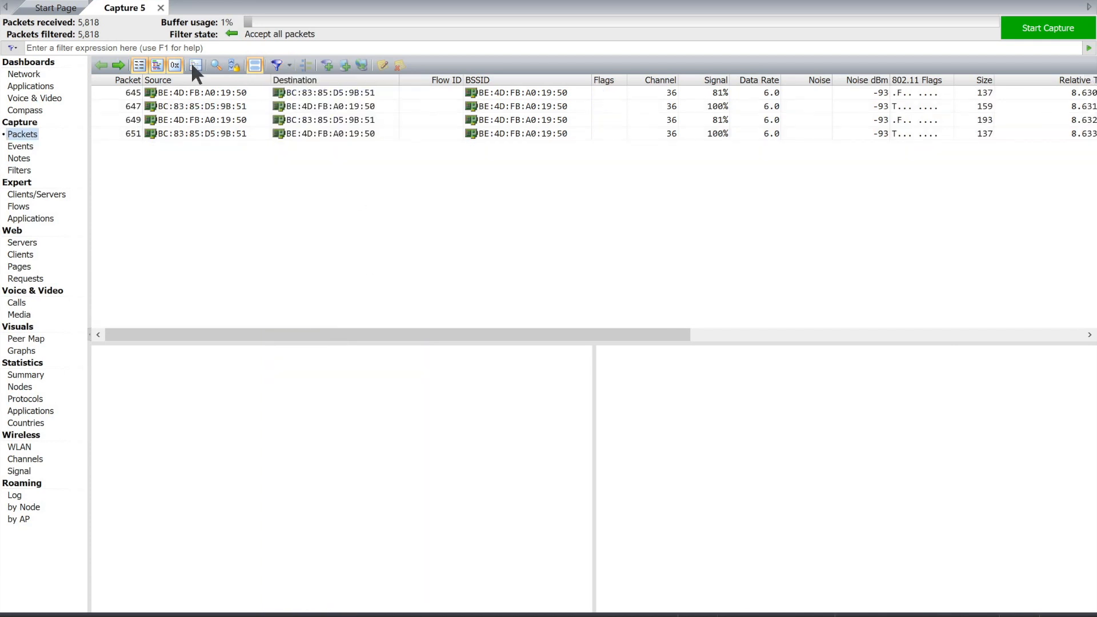
Examine the decode of the first EAPOL handshake packet, including its 802.1x Authentication and EAPOL-Key sections.
left_click(291, 64)
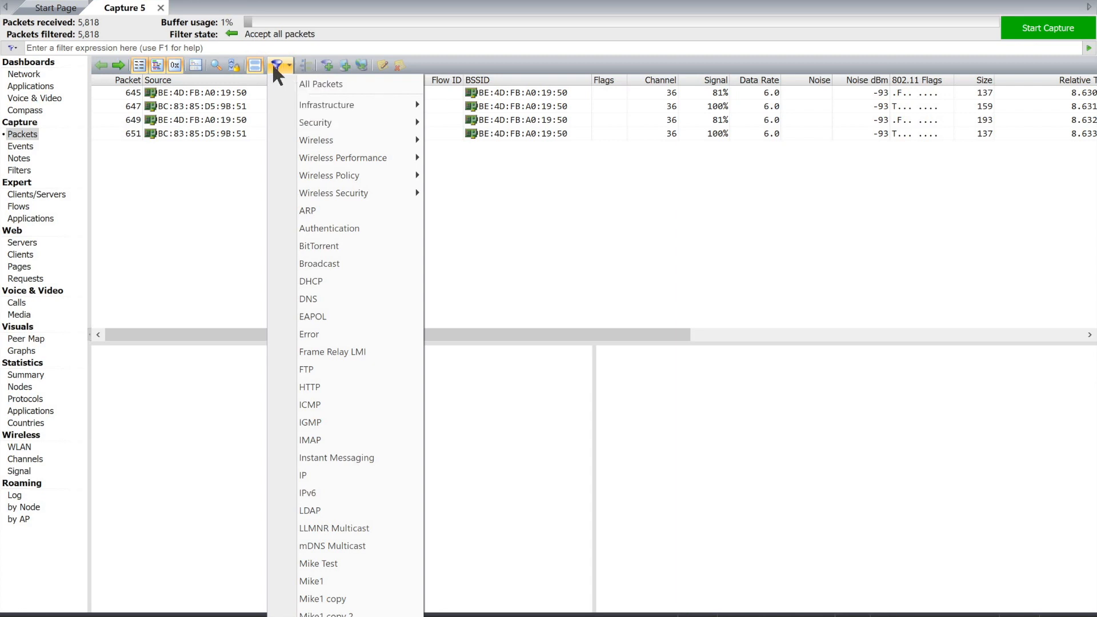
left_click(210, 107)
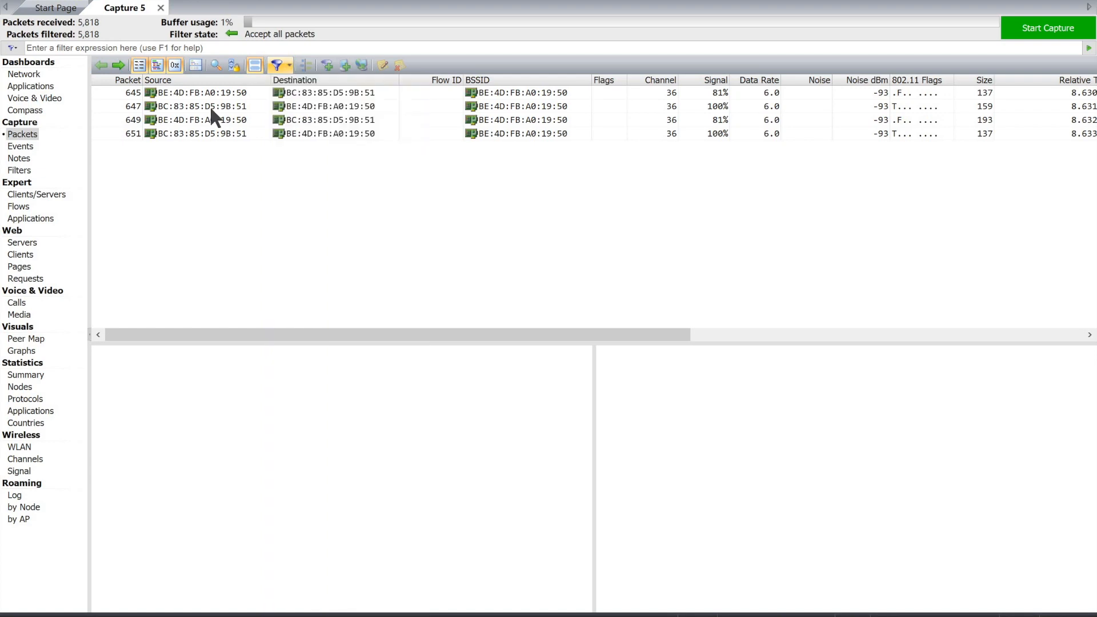
left_click(339, 91)
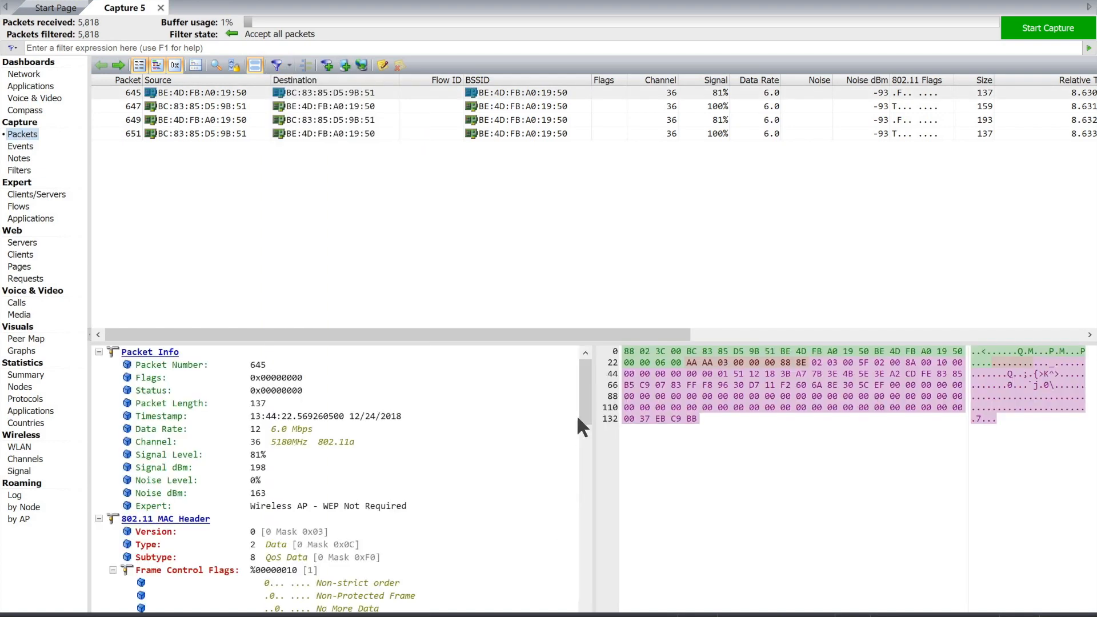
left_click_drag(584, 405, 583, 583)
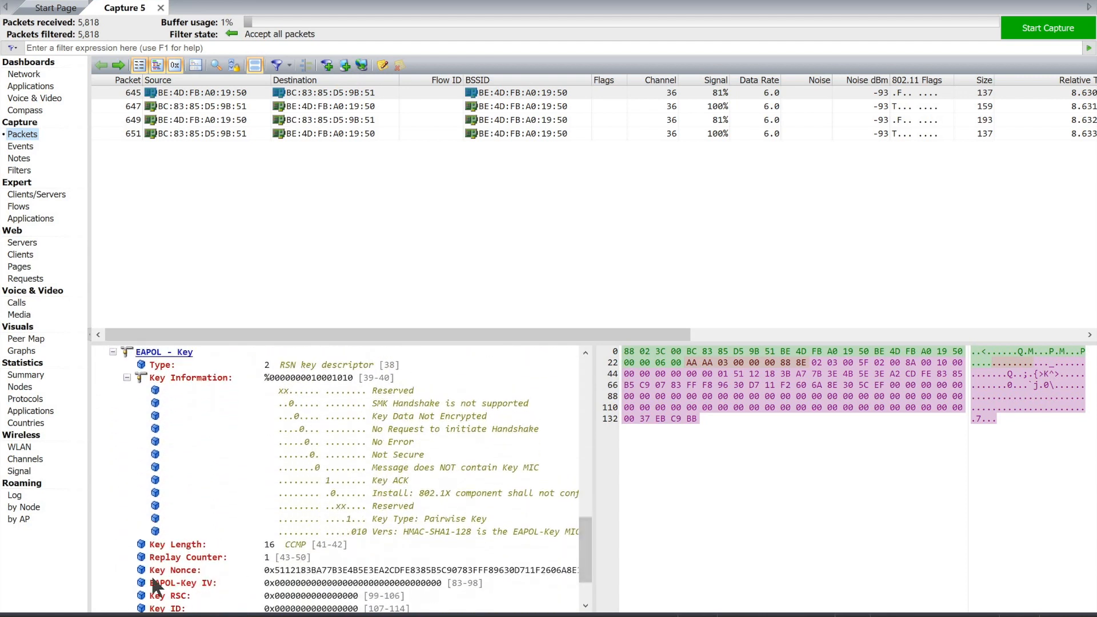
left_click_drag(586, 551, 586, 506)
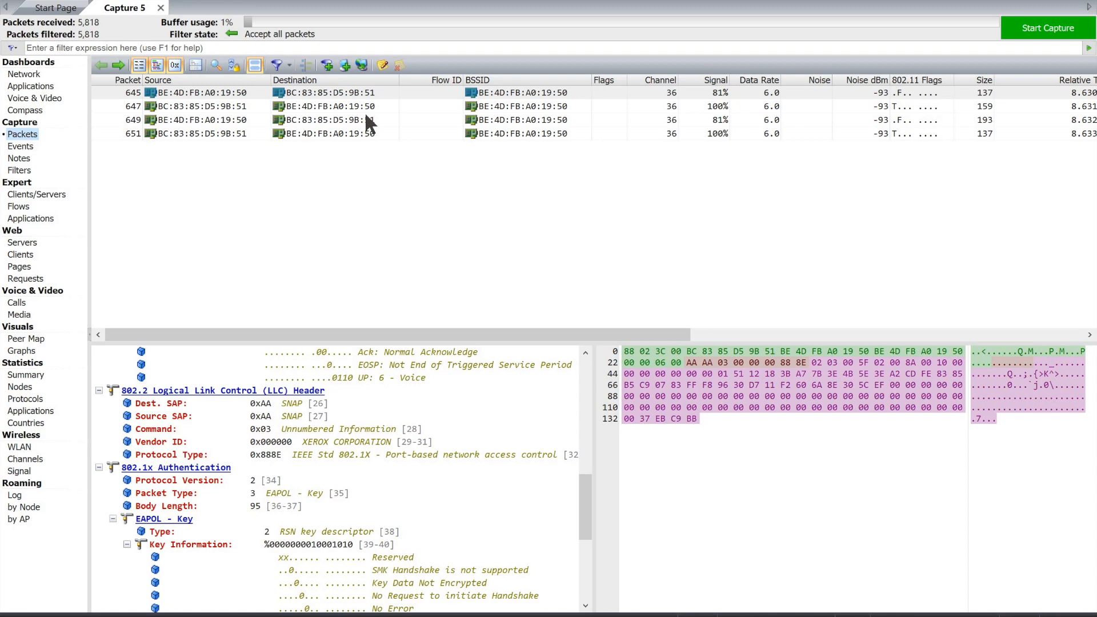
Review the Applications and Network dashboards, the WLAN view and the Peer Map for the filtered EAPOL packets.
left_click(31, 85)
left_click(25, 75)
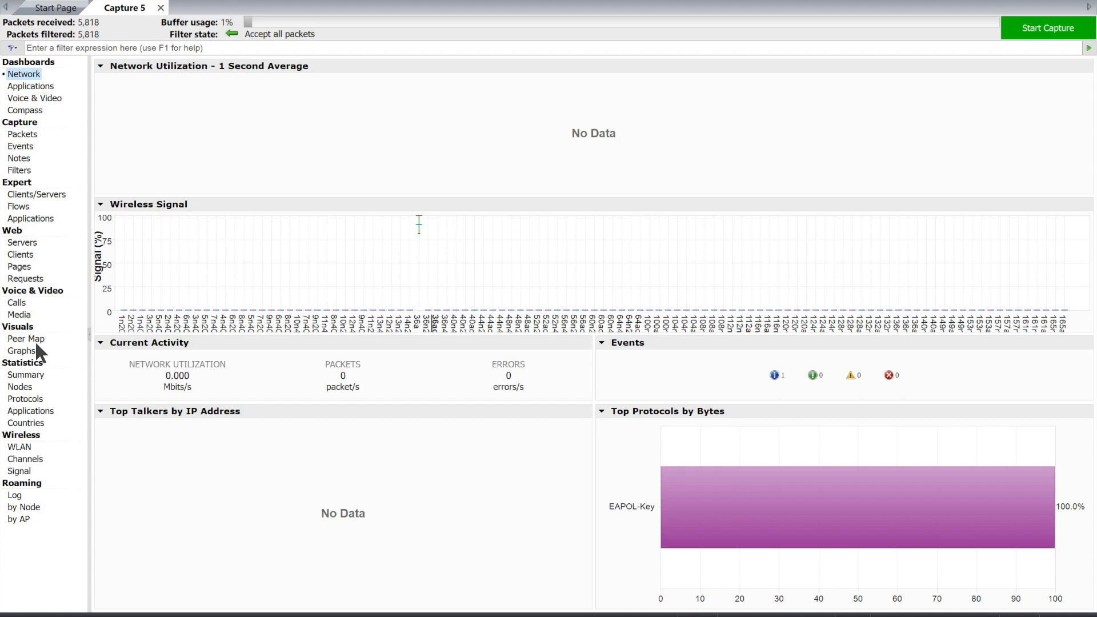
left_click(20, 447)
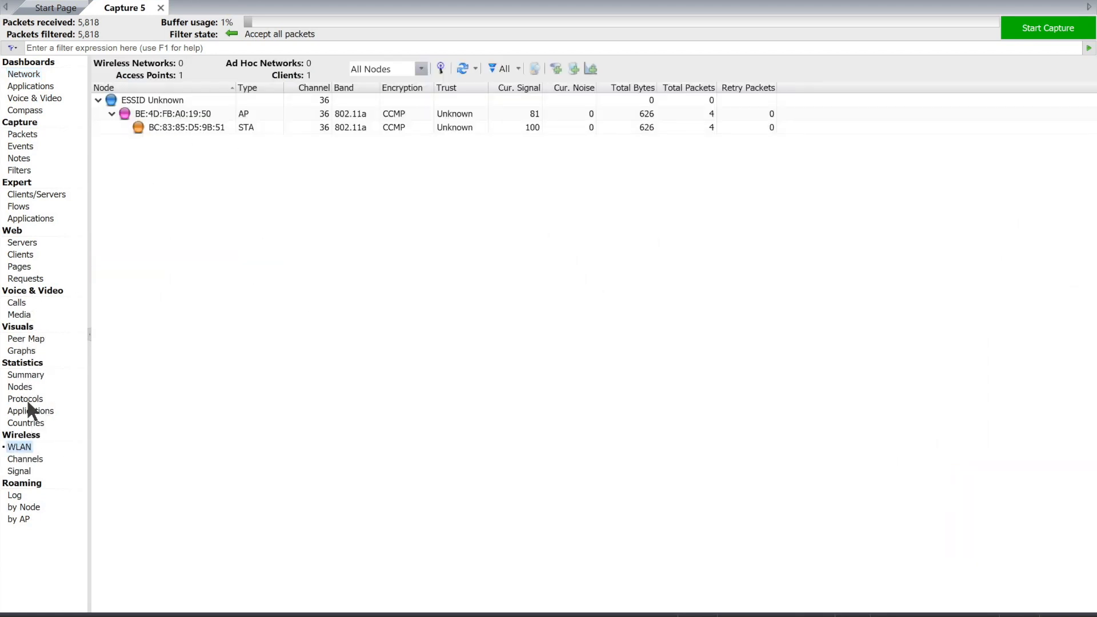
left_click(30, 343)
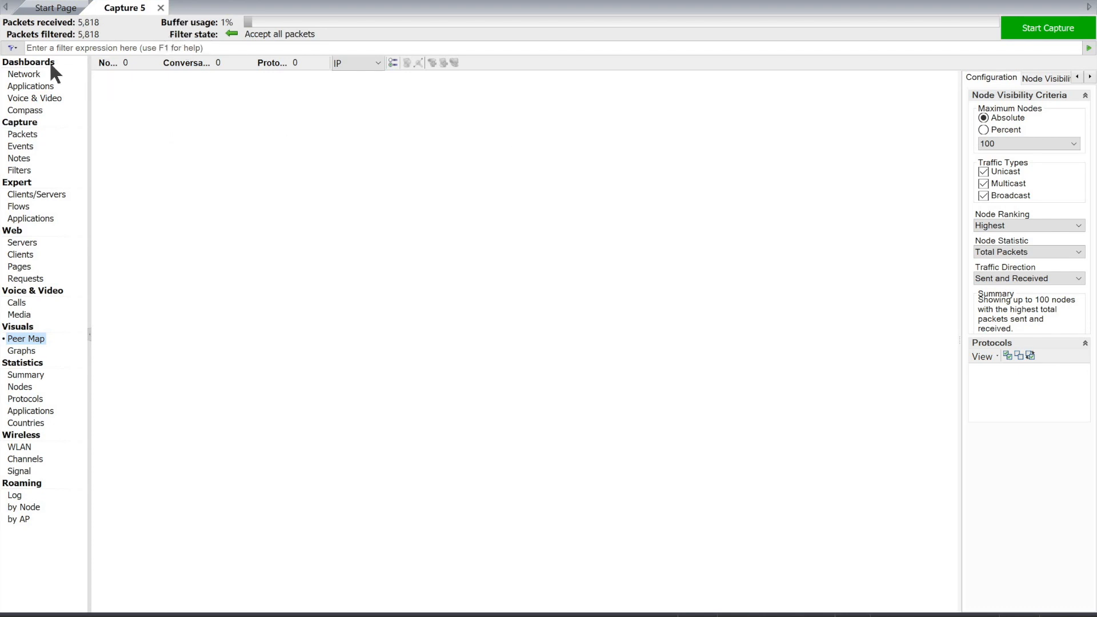
Remove the EAPOL filter from the packet list by switching it back to All Packets.
left_click(24, 134)
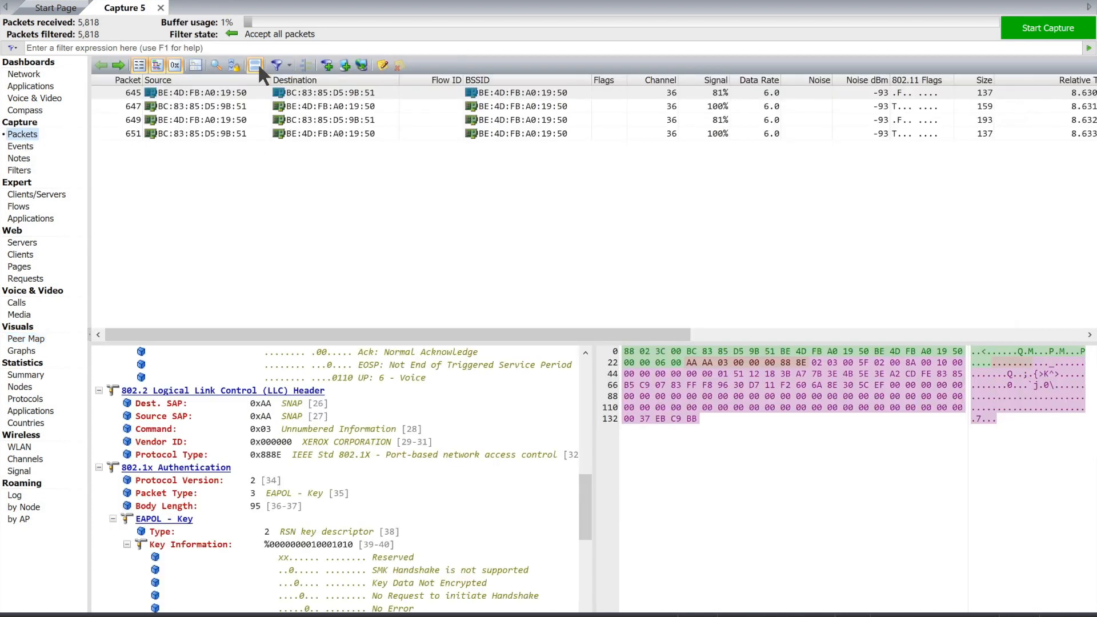
left_click(283, 65)
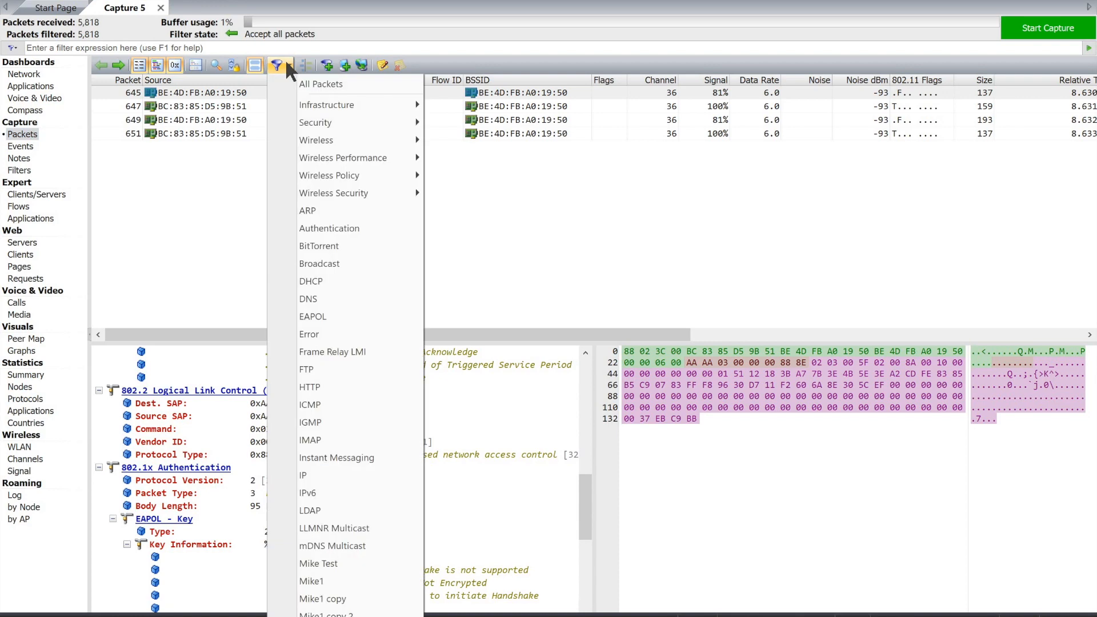
left_click(328, 84)
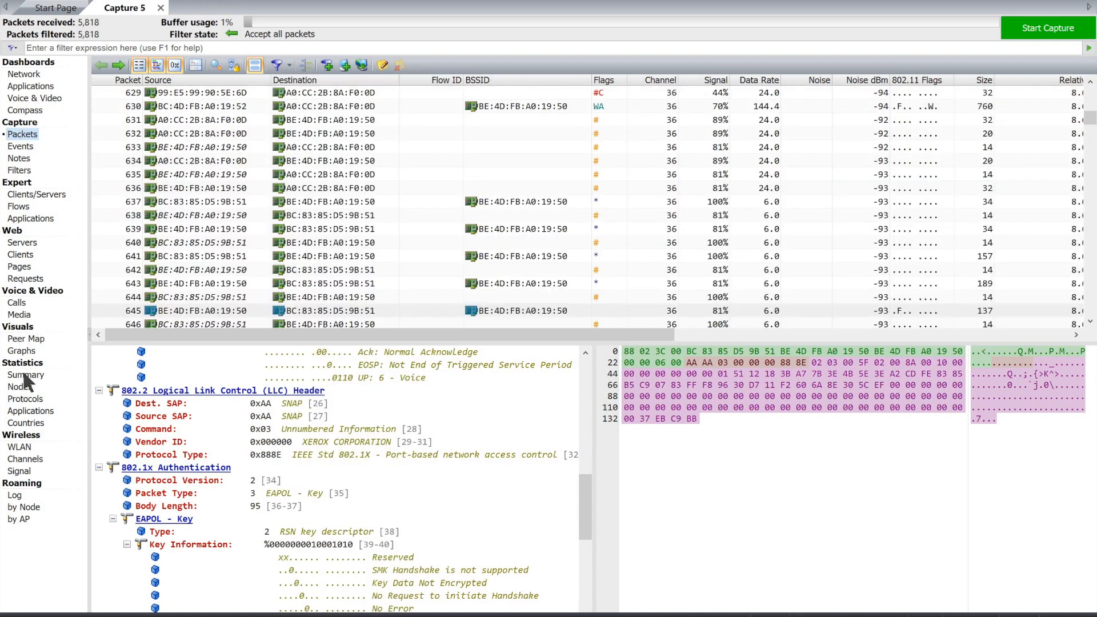
Review the Peer Map, the WLAN, Channels and Signal views, and the Applications dashboard for all captured packets.
left_click(32, 340)
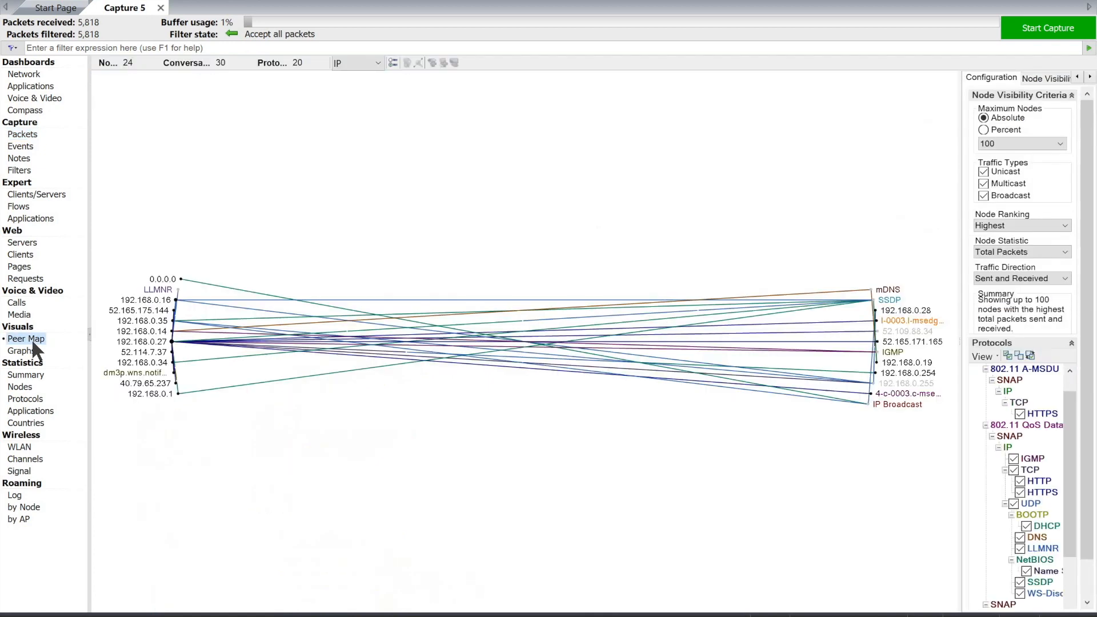
left_click(12, 449)
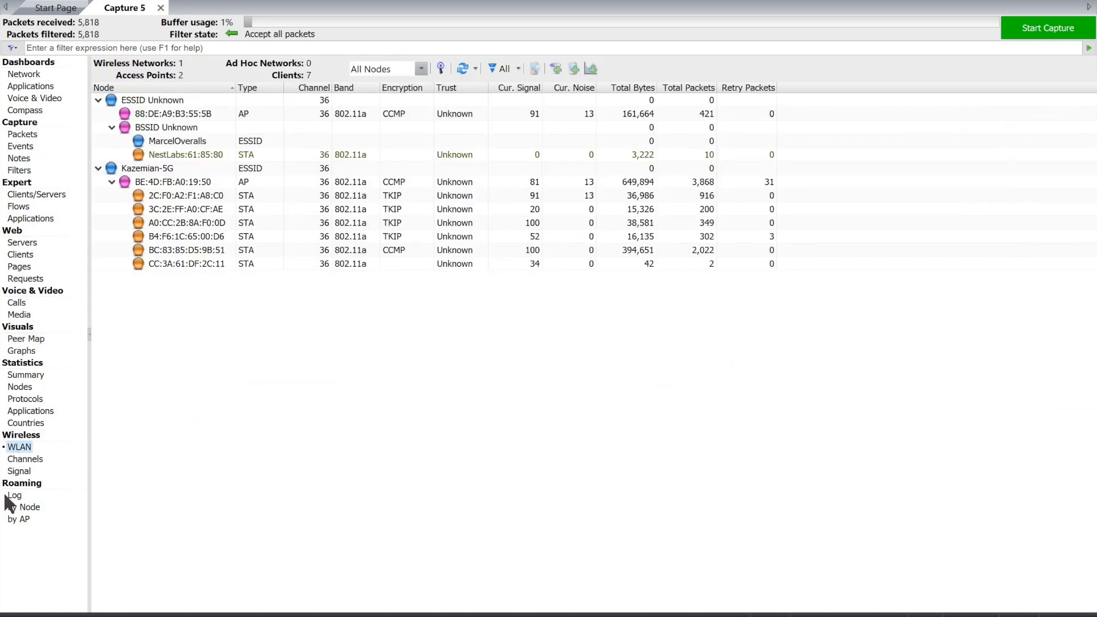
left_click(24, 458)
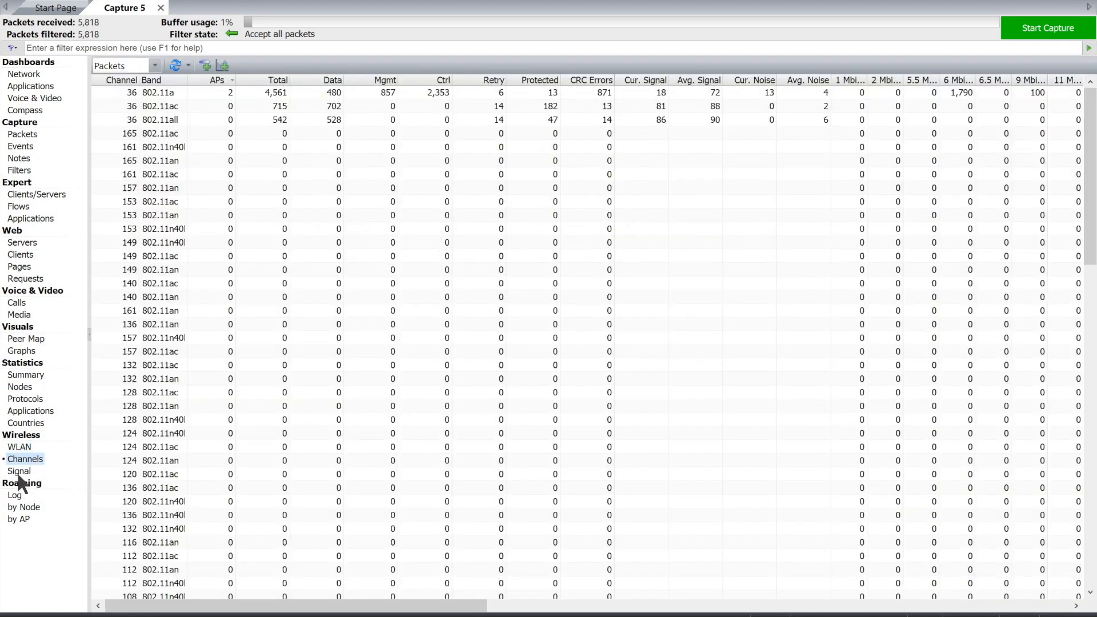
left_click(14, 473)
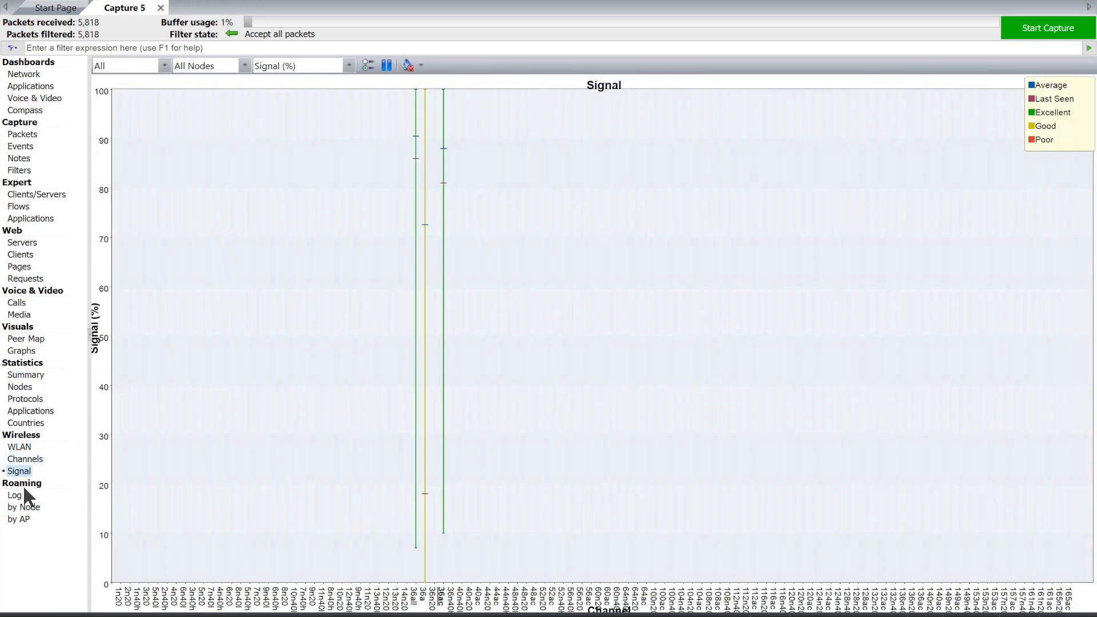
left_click(44, 90)
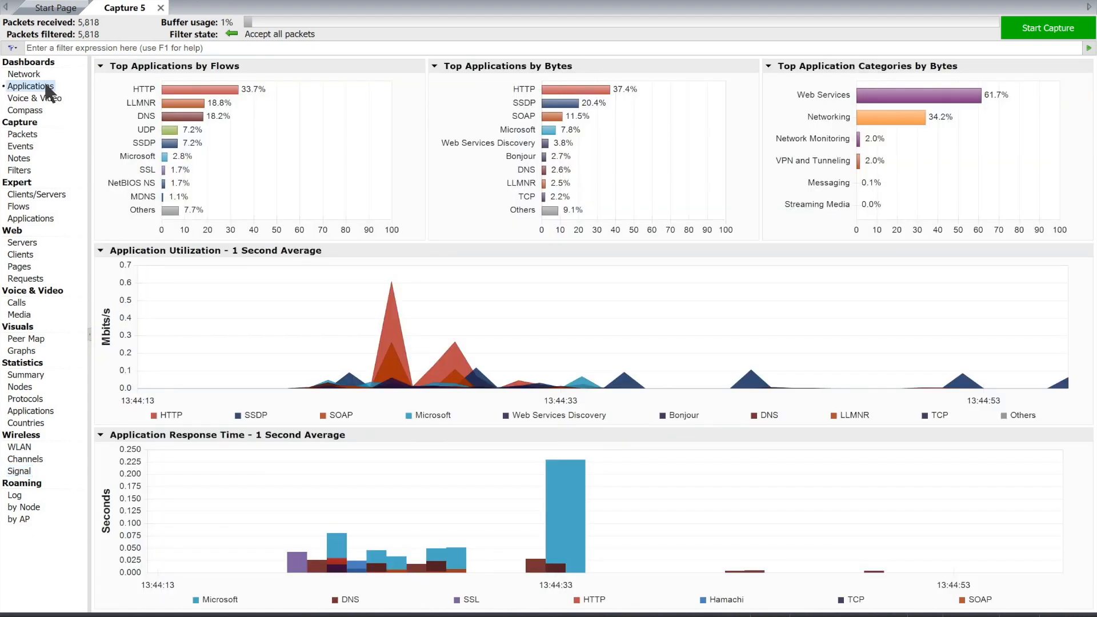